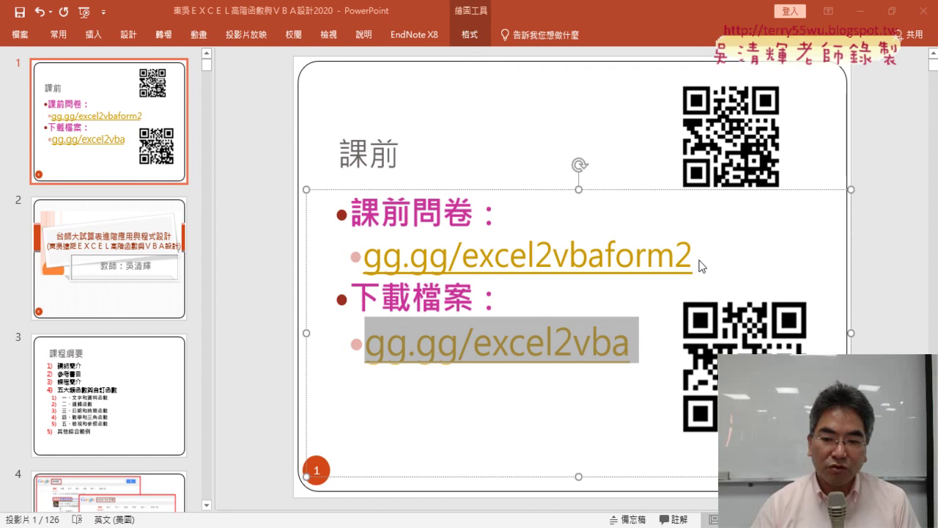
Select the gg.gg/excel2vba link on slide 1, then minimize PowerPoint to show the browser.
left_click(459, 346)
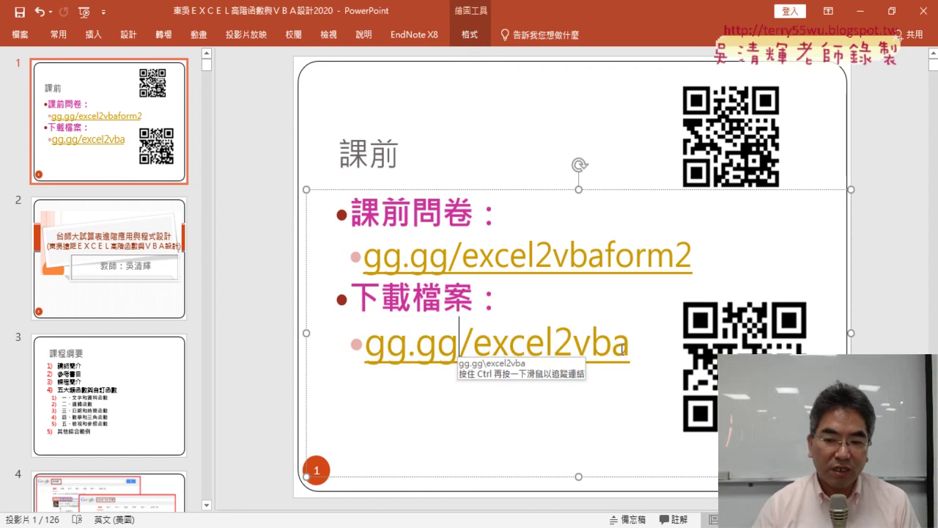
left_click_drag(622, 349, 383, 345)
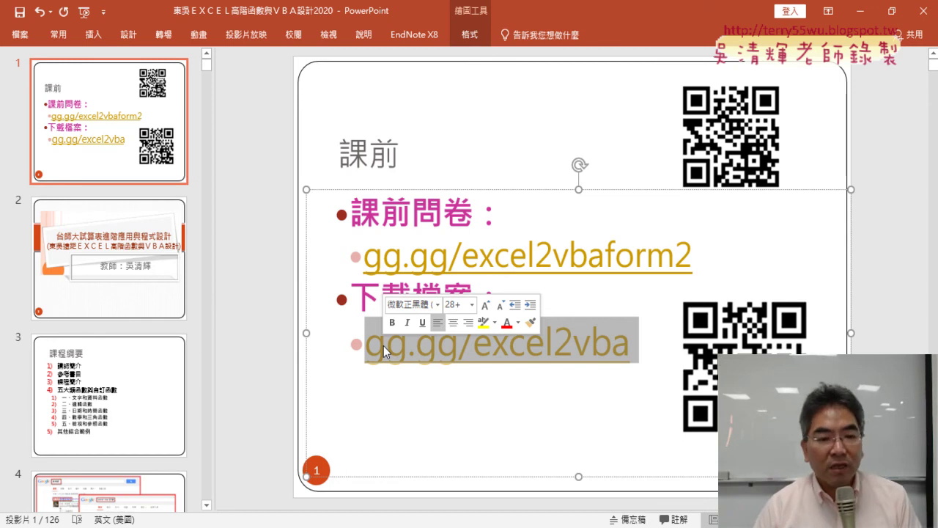
left_click(860, 11)
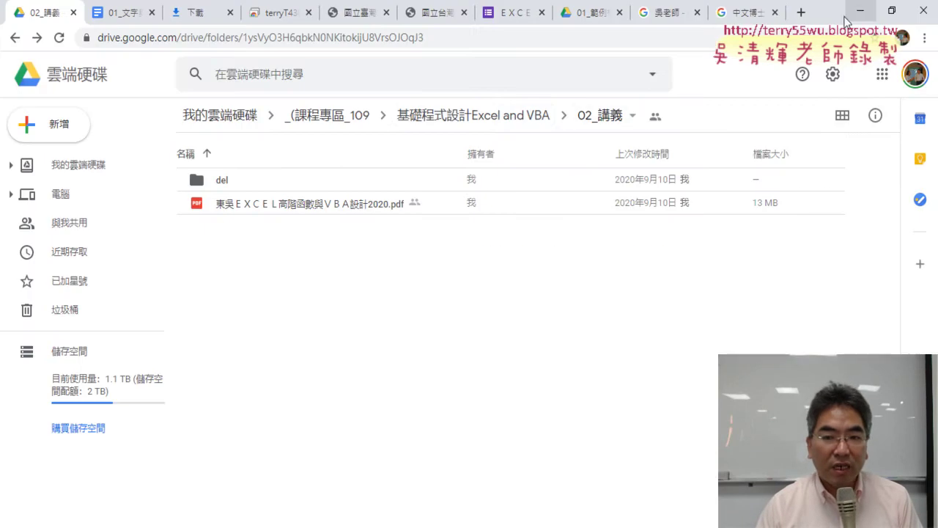
Go up to the course folder, enter 02_講義 and preview the course handout PDF.
left_click(490, 123)
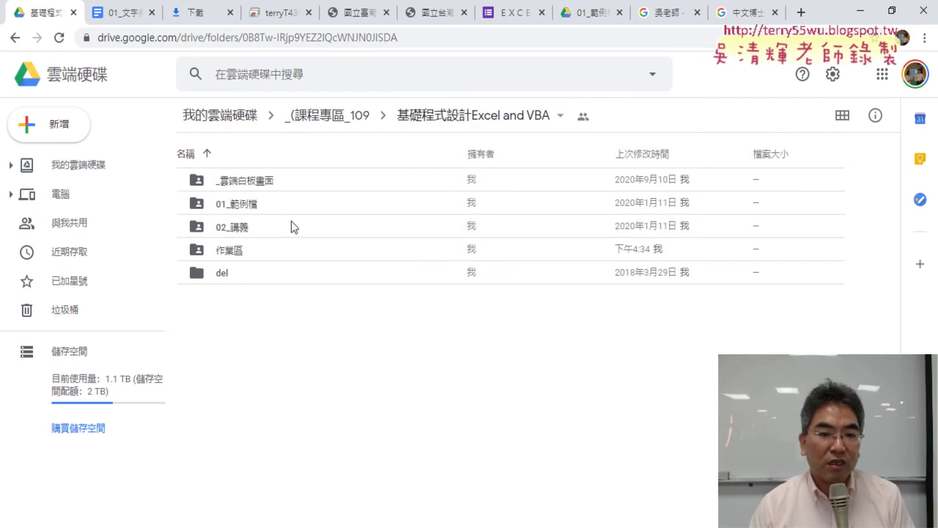
double_click(274, 229)
left_click(297, 212)
double_click(297, 213)
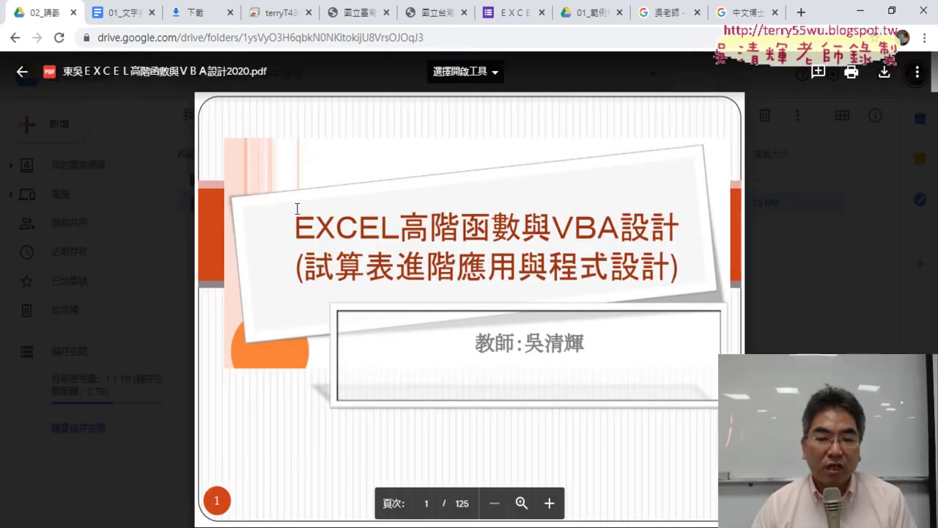
Scroll through the handout slides, close the preview and return to the 基礎程式設計Excel and VBA folder.
scroll(296, 209, "down", 2)
scroll(297, 208, "down", 4)
scroll(297, 208, "down", 4)
scroll(296, 209, "down", 5)
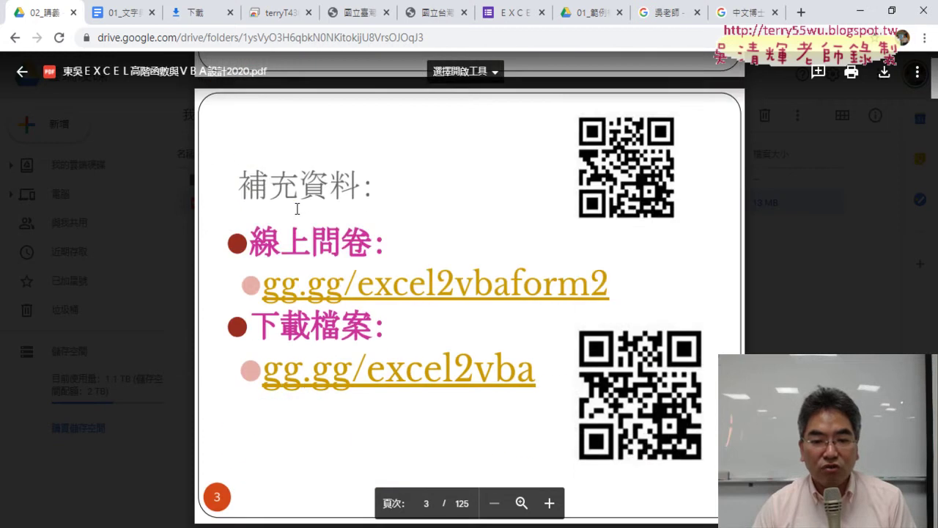
scroll(296, 209, "down", 3)
scroll(297, 209, "down", 2)
scroll(297, 209, "down", 5)
scroll(297, 209, "down", 3)
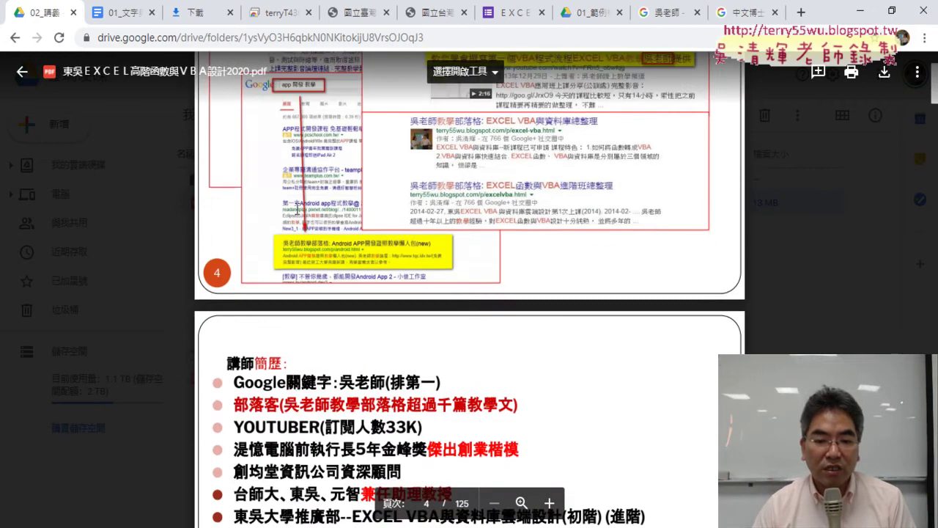
scroll(297, 209, "down", 5)
scroll(297, 209, "down", 2)
scroll(297, 209, "down", 4)
scroll(297, 209, "down", 2)
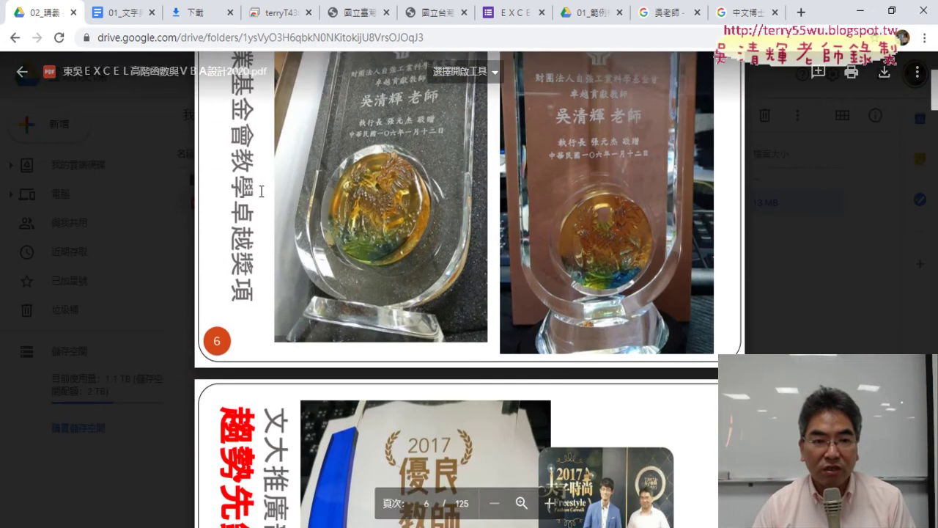
left_click(22, 71)
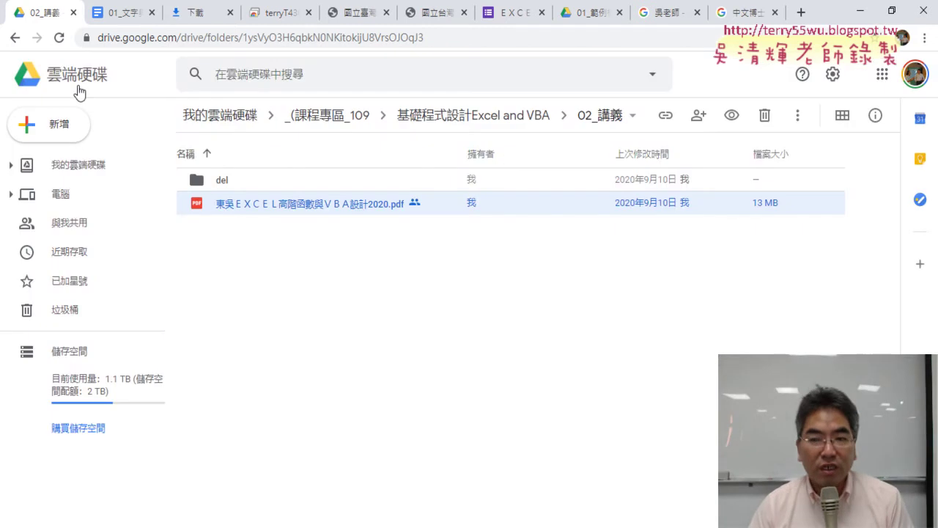
left_click(15, 37)
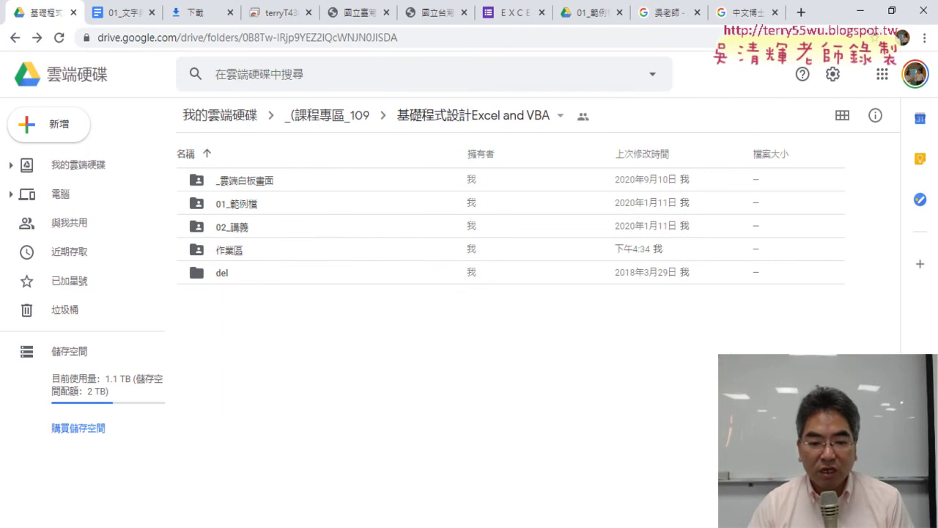
Open the 吳老師教學部落格 blogspot result from the 吳老師 search in a new tab and view it.
left_click(662, 16)
scroll(626, 230, "up", 3)
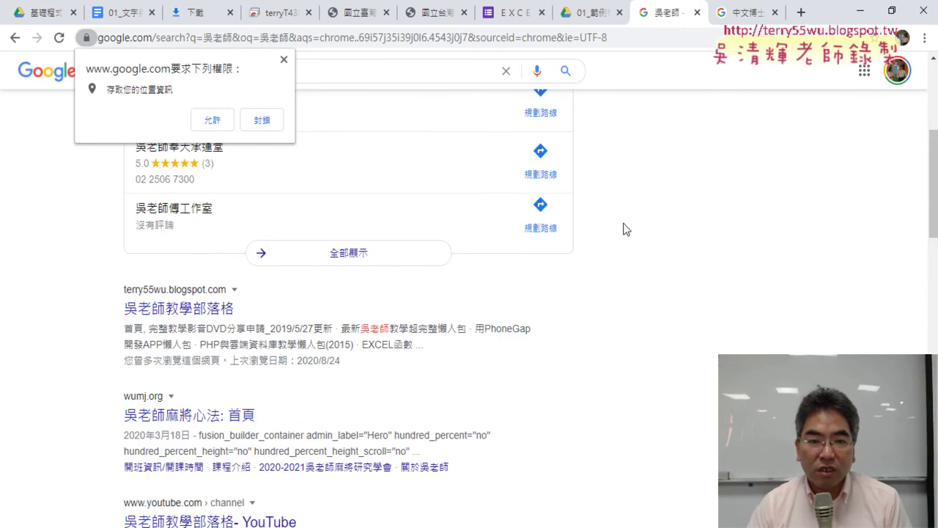
scroll(622, 227, "up", 5)
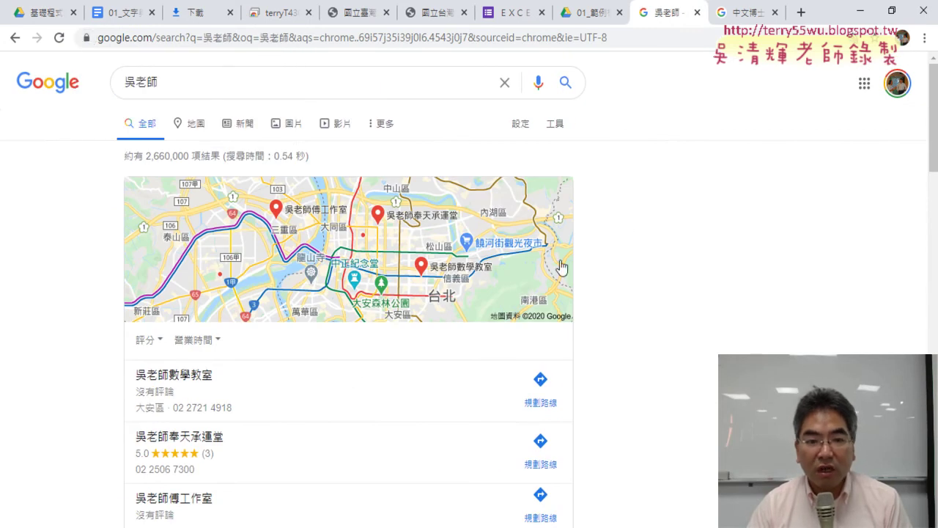
scroll(561, 266, "down", 5)
left_click_drag(250, 240, 203, 249)
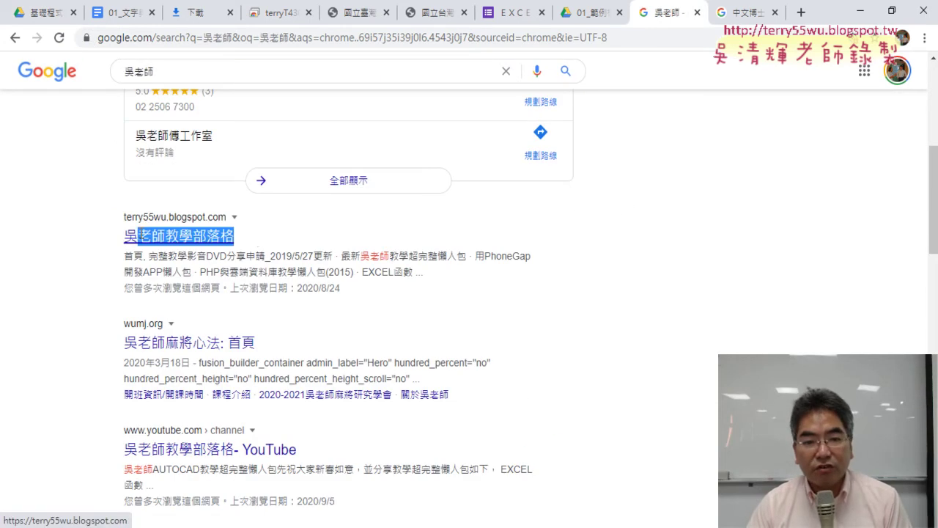
middle_click(204, 250)
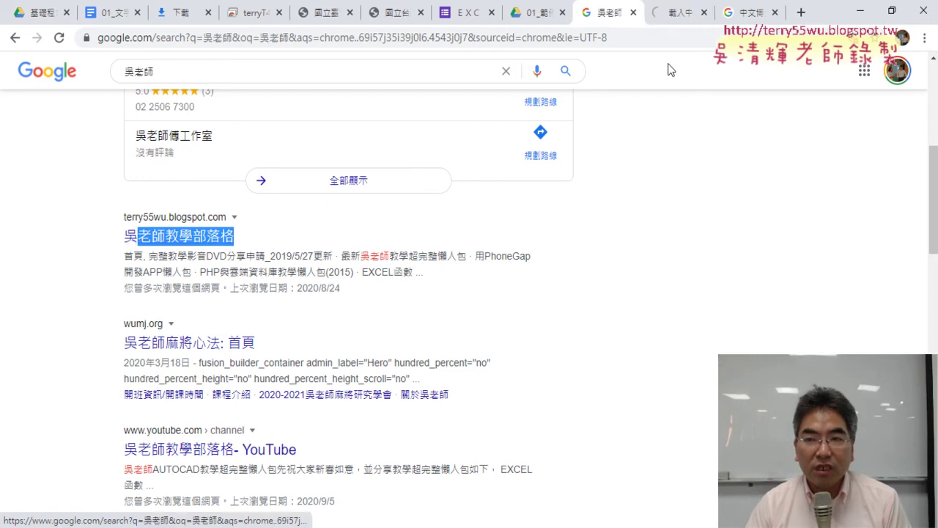
left_click(678, 13)
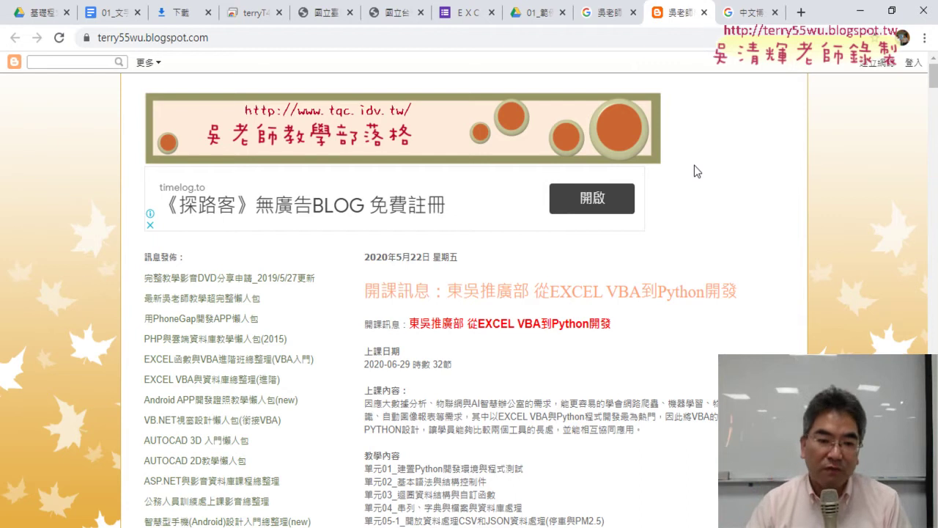
Scroll the blog down to the Do While string-splitting article, then return to the 吳老師 results.
scroll(733, 294, "down", 3)
scroll(733, 294, "down", 4)
scroll(733, 295, "down", 4)
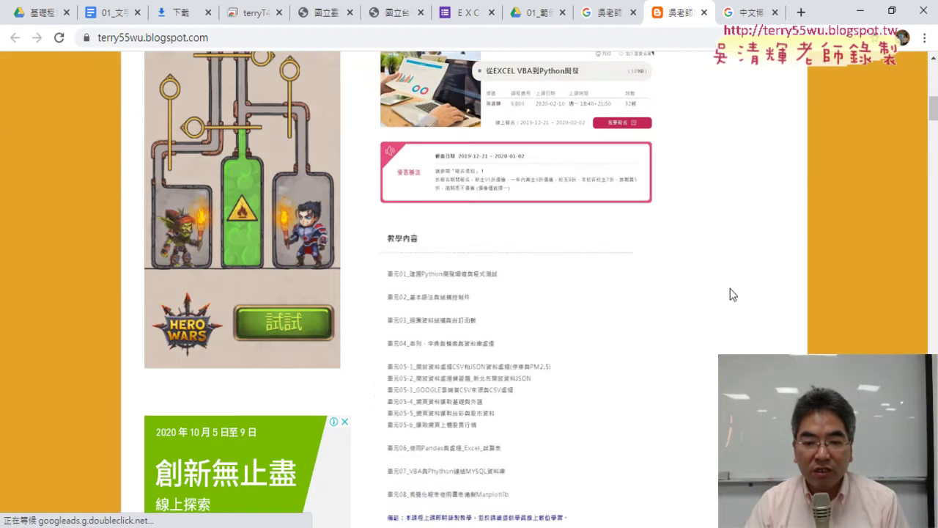
scroll(733, 295, "down", 4)
scroll(733, 295, "down", 2)
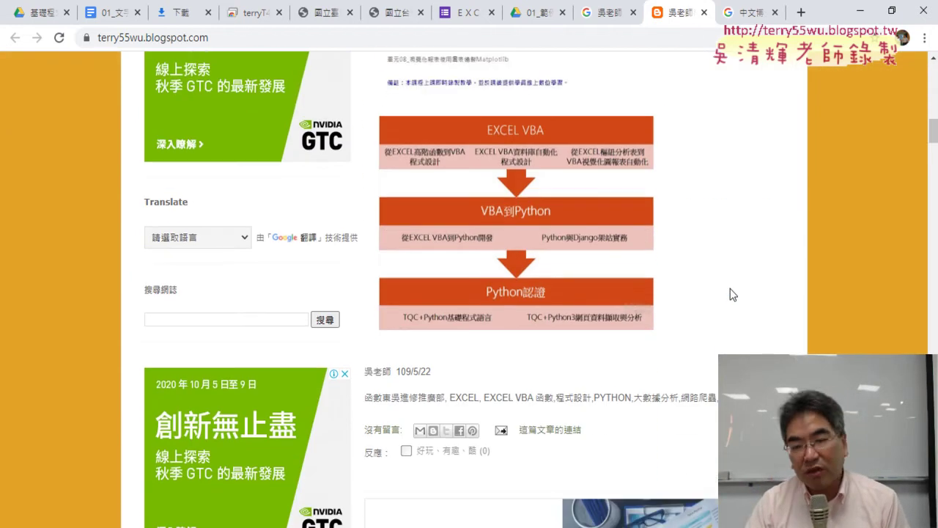
scroll(732, 294, "down", 2)
scroll(733, 294, "down", 3)
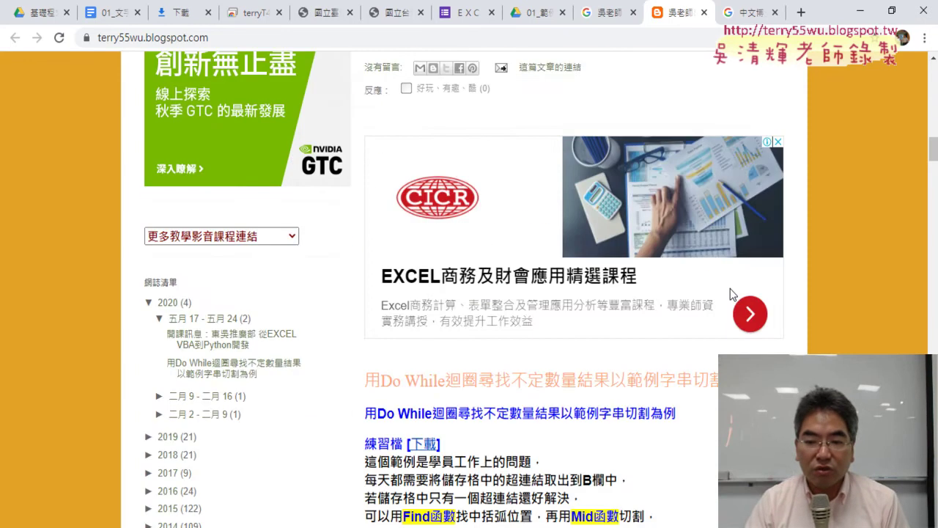
scroll(733, 295, "down", 2)
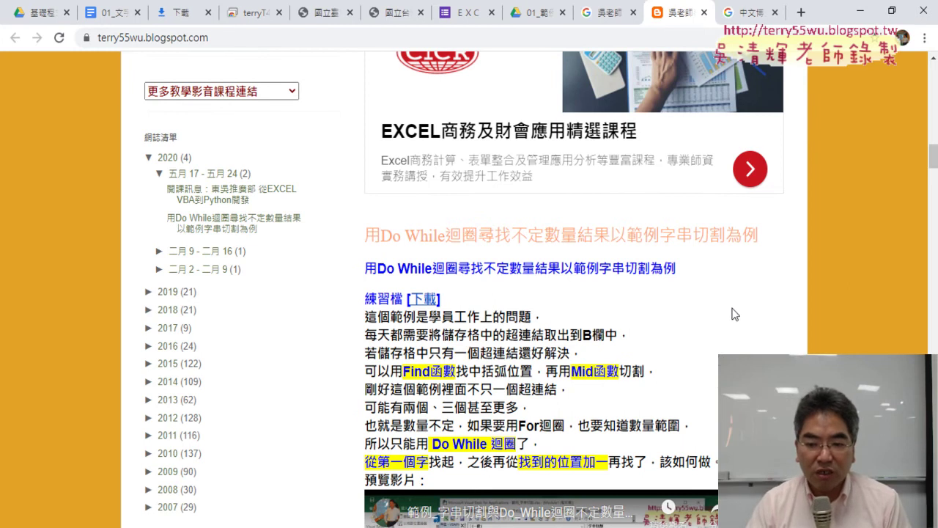
scroll(735, 314, "down", 4)
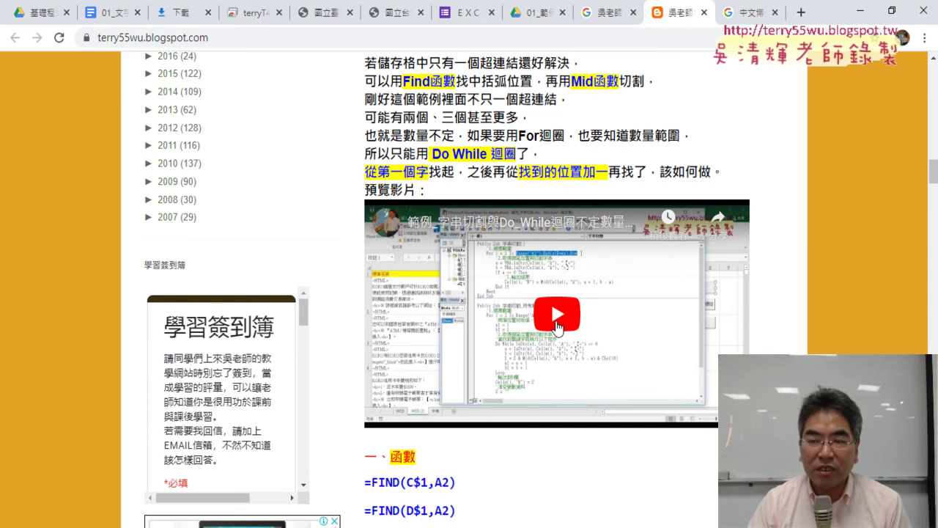
left_click(610, 19)
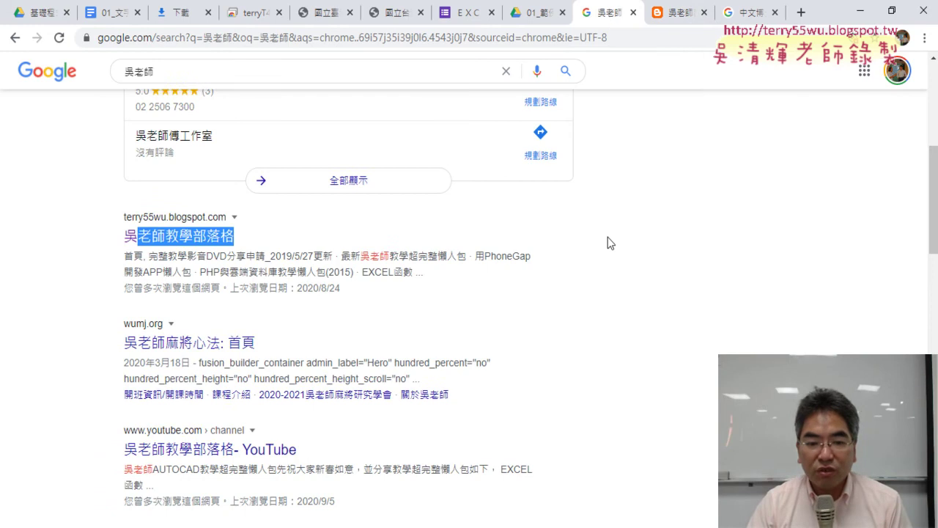
Open the 吳老師教學部落格 YouTube channel result in a new tab and switch to it.
scroll(607, 237, "down", 1)
scroll(607, 236, "down", 1)
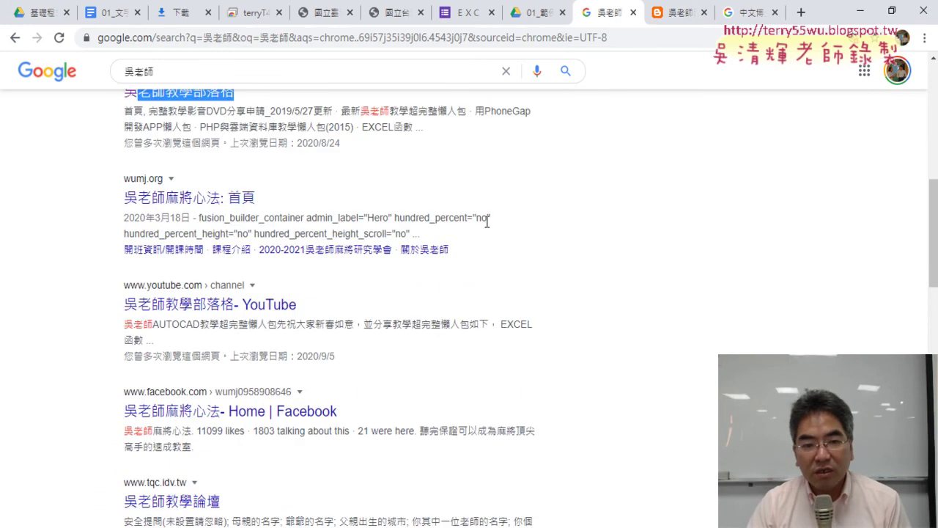
left_click_drag(124, 205, 221, 204)
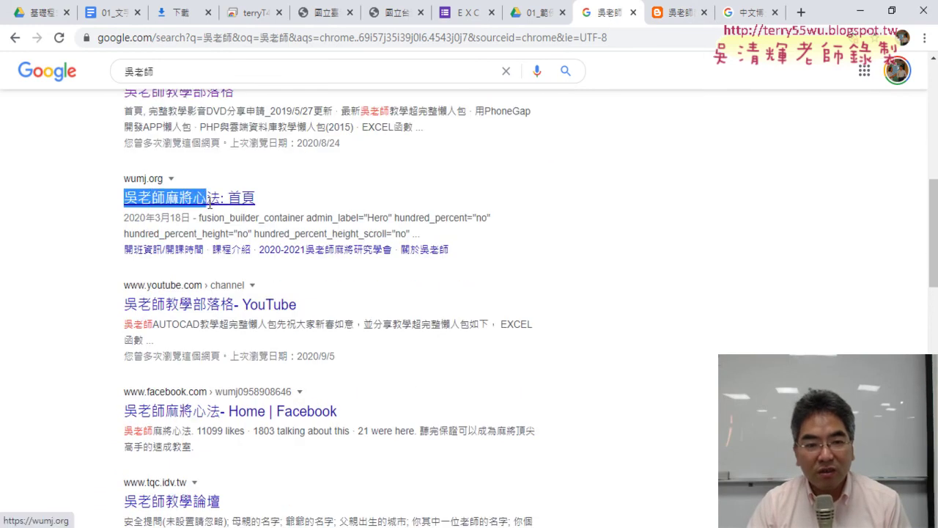
left_click(312, 203)
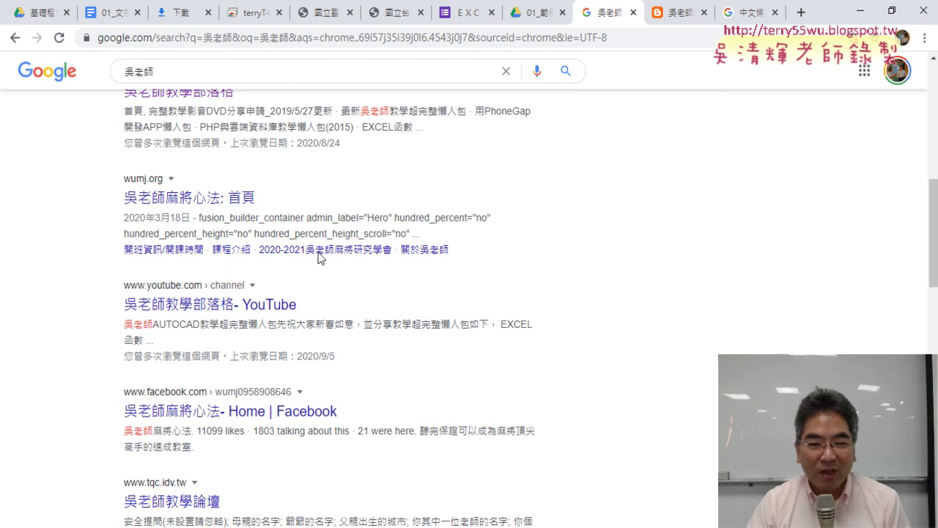
middle_click(264, 315)
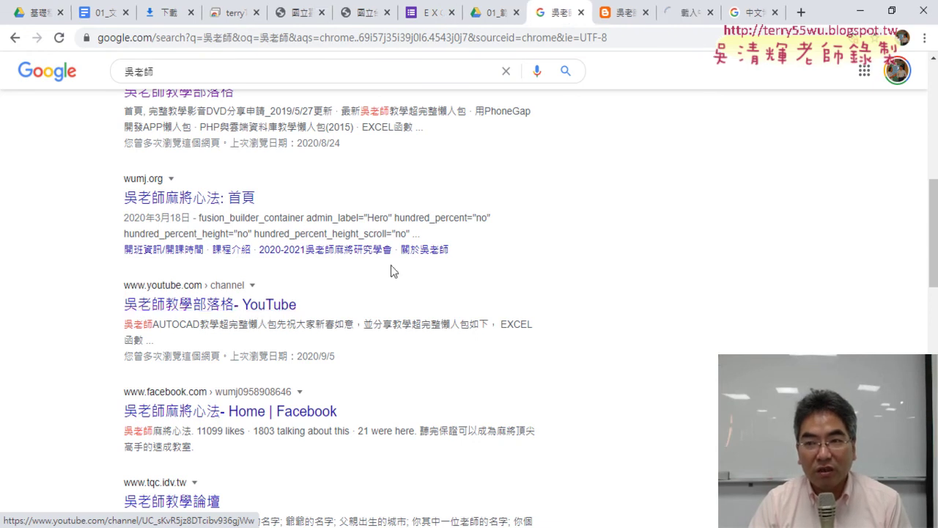
left_click(682, 21)
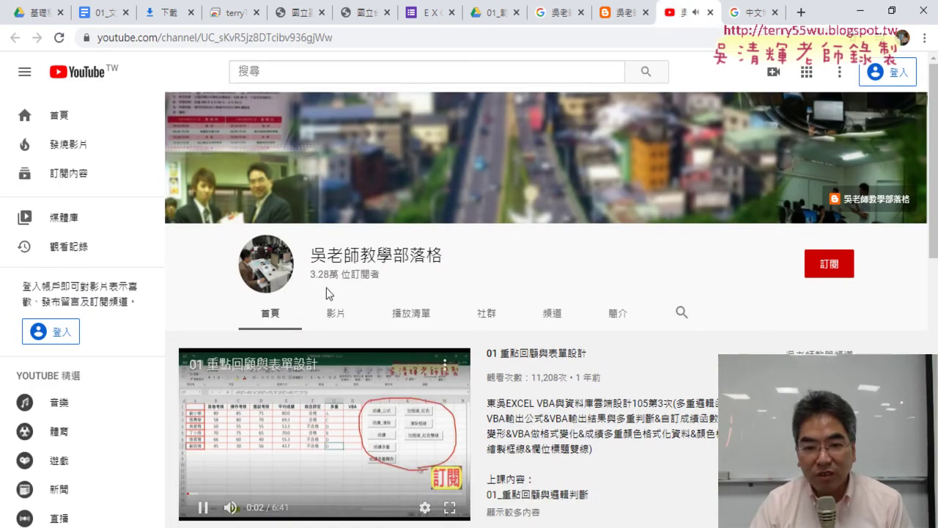
Browse the channel's videos, then show its playlists and scroll through the Excel and Python series.
scroll(553, 286, "down", 1)
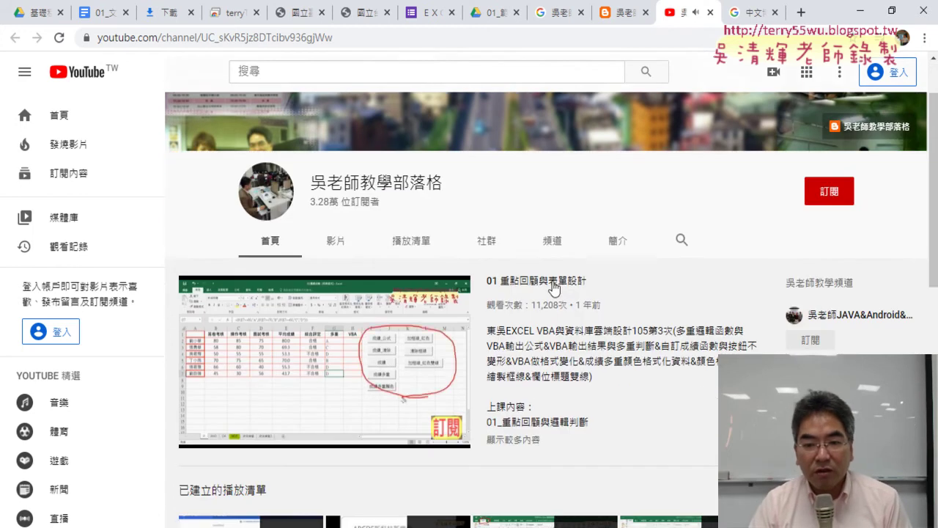
left_click(339, 242)
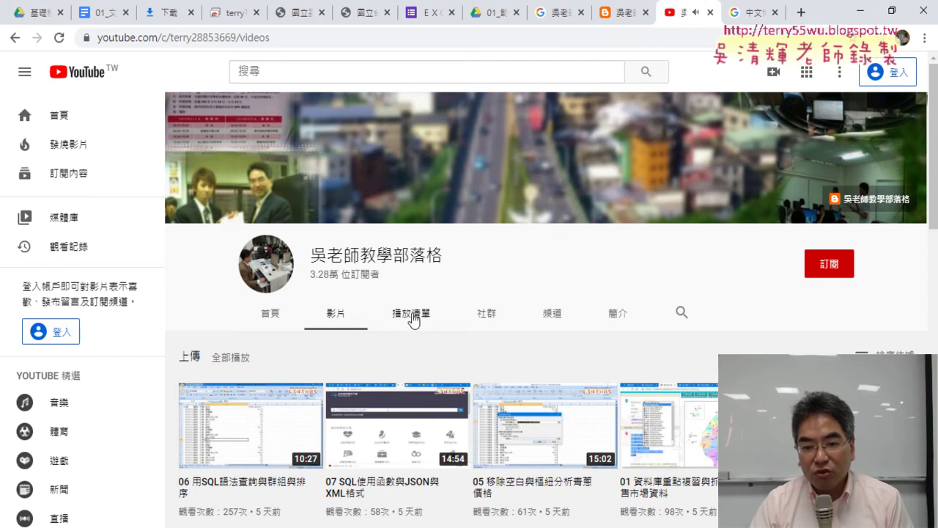
scroll(413, 319, "down", 2)
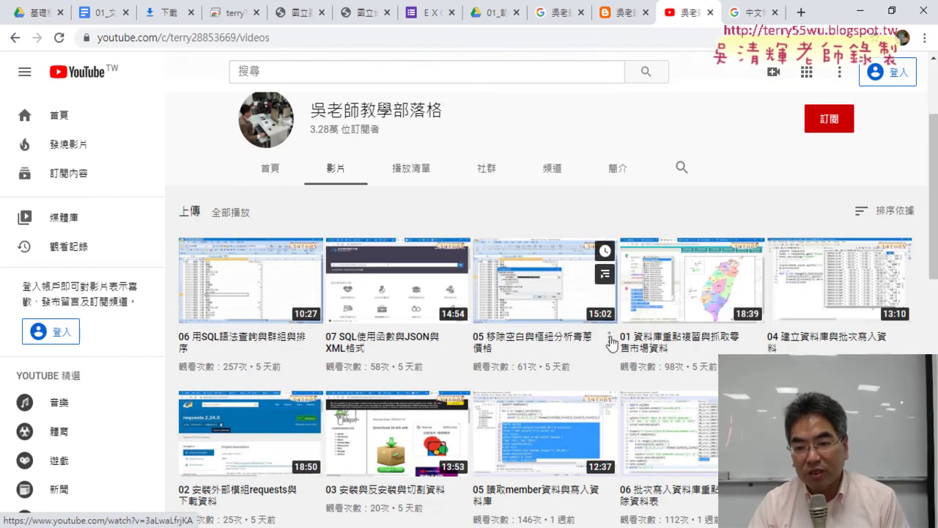
mouse_move(645, 344)
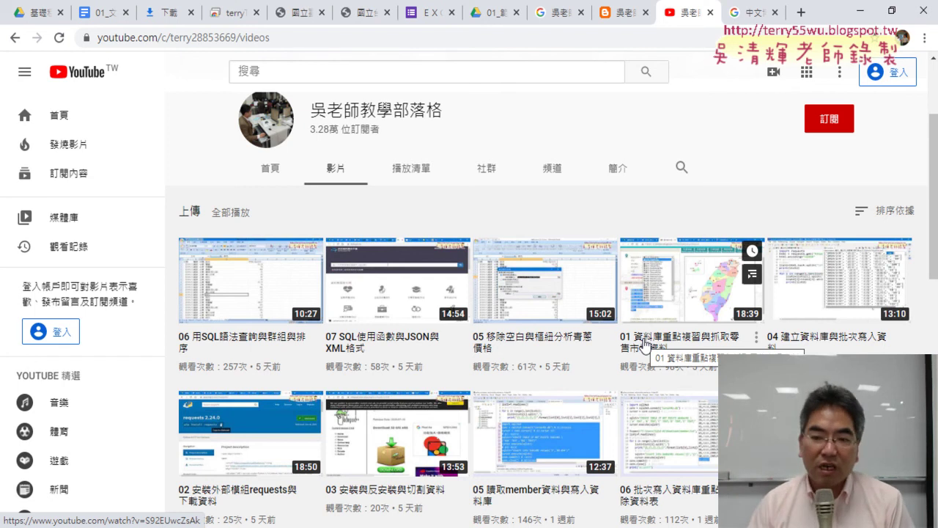
left_click(410, 173)
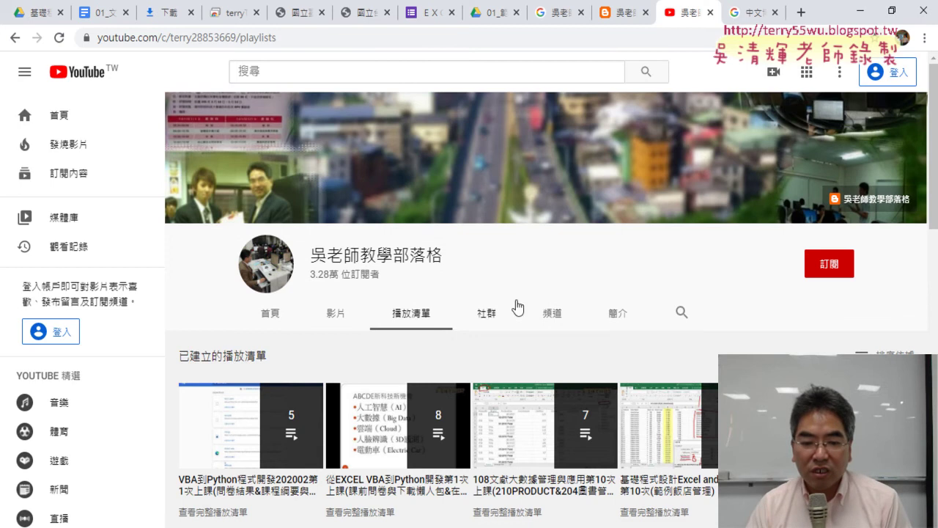
scroll(519, 307, "down", 3)
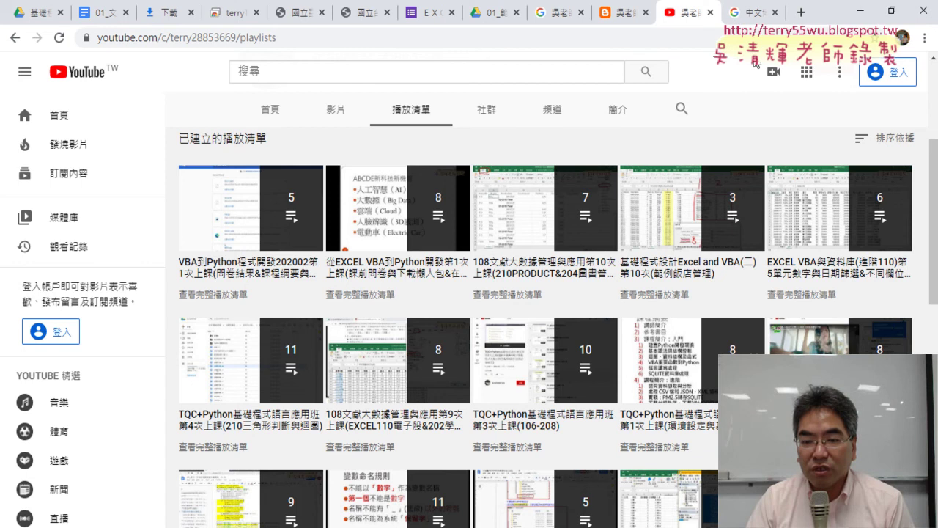
Trim the Google query to 中文博士 and search the suggestion 中文博士 程式設計.
left_click(749, 14)
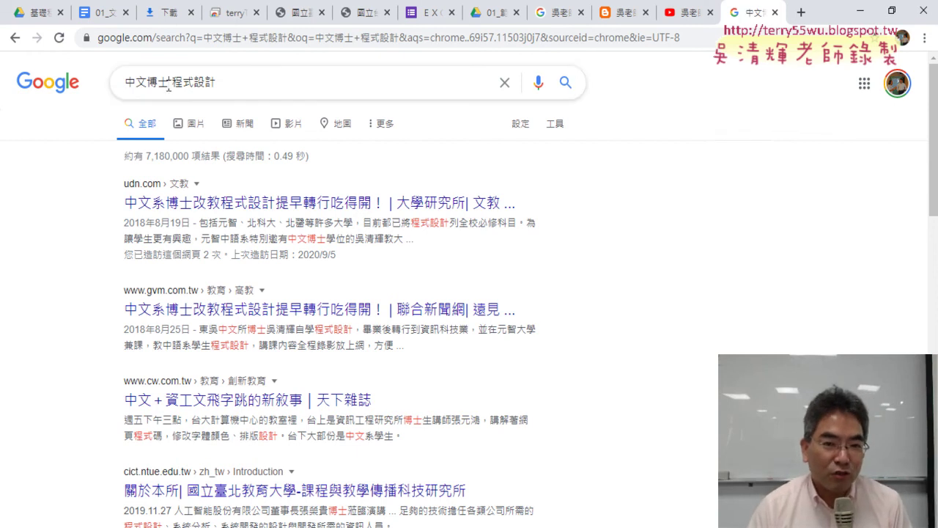
left_click_drag(169, 83, 226, 86)
key("BackSpace")
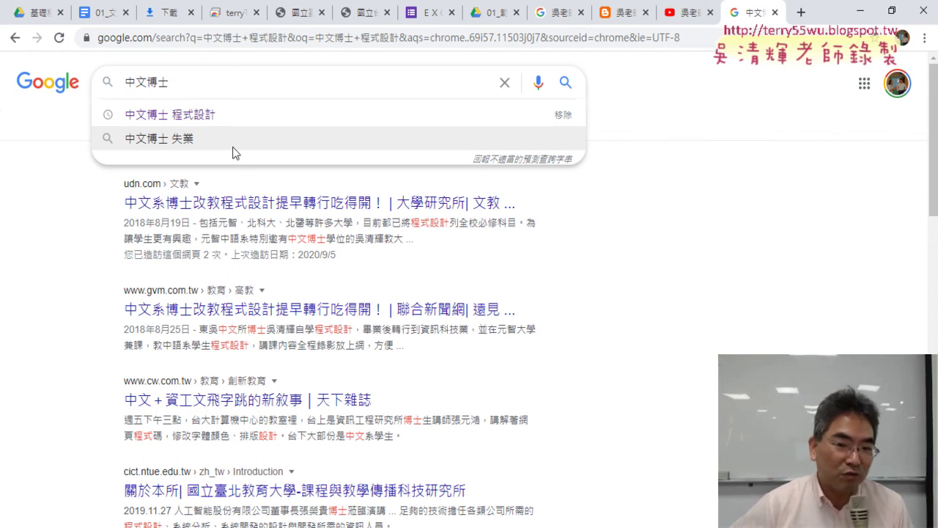
left_click(229, 114)
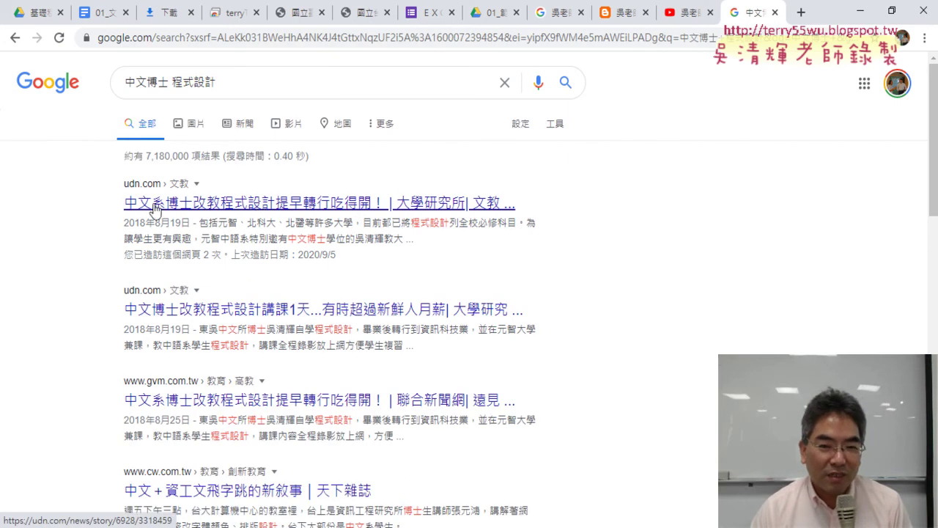
Open the first udn result and dismiss its location and notification permission requests.
left_click_drag(122, 203, 358, 203)
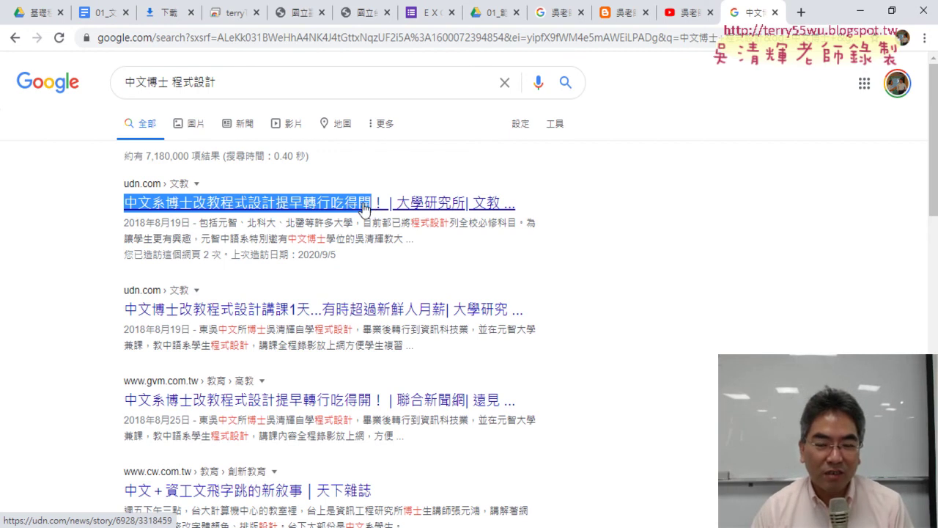
left_click(365, 208)
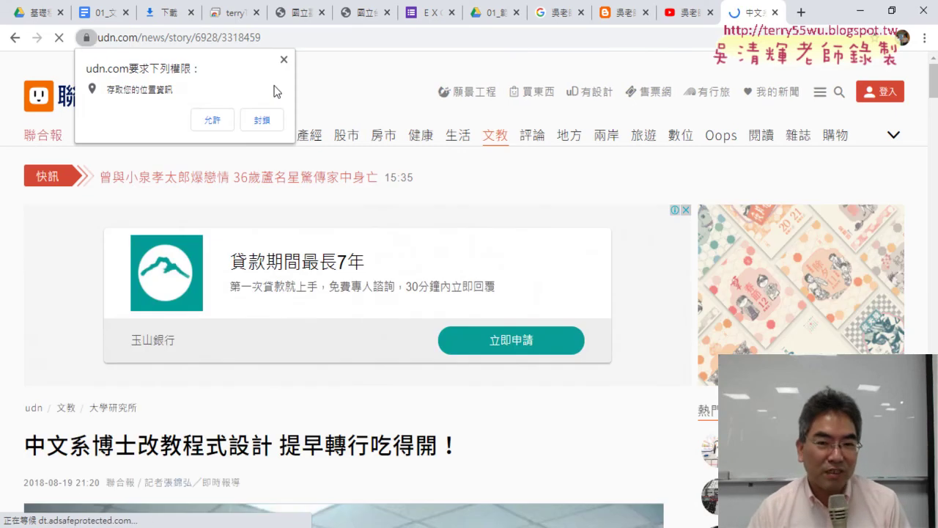
left_click(303, 99)
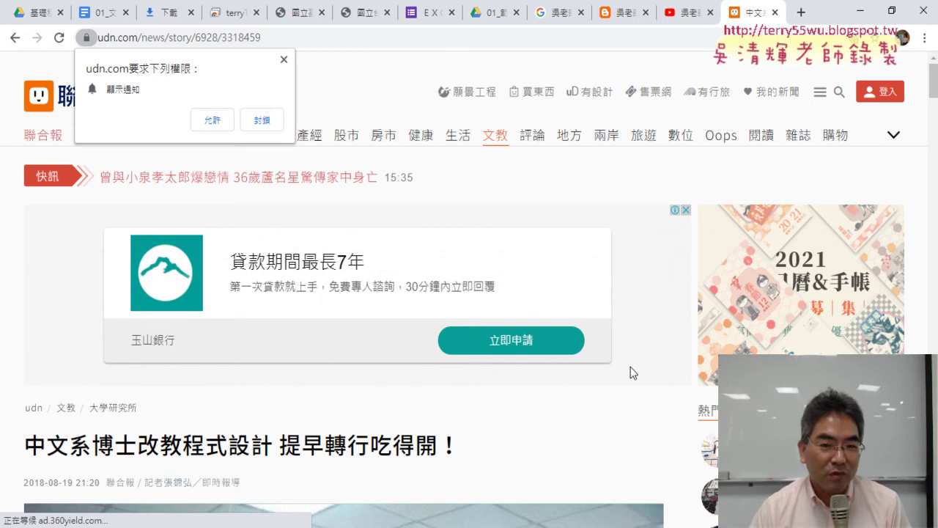
left_click(284, 59)
Read down the udn article, highlight the 只有735元 fee, and close the article tab.
scroll(666, 375, "down", 1)
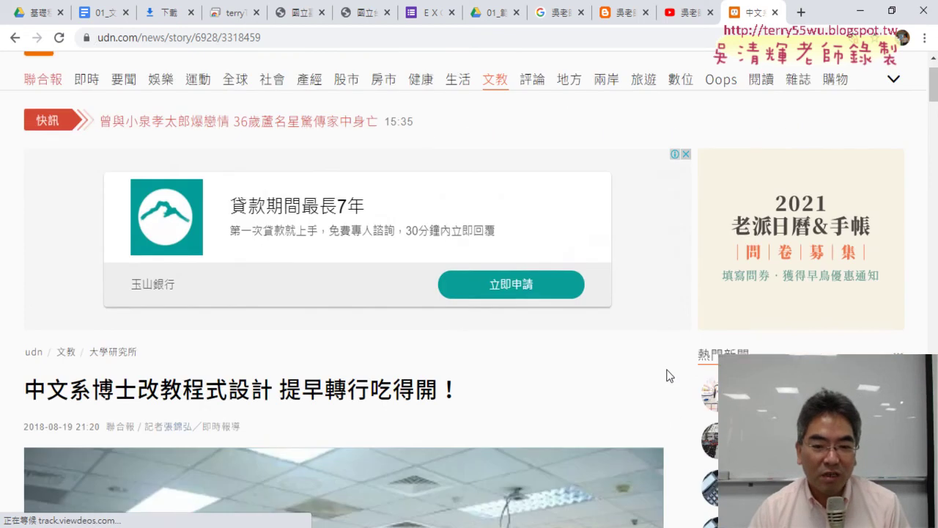
scroll(666, 375, "down", 4)
scroll(666, 375, "down", 3)
scroll(667, 375, "down", 2)
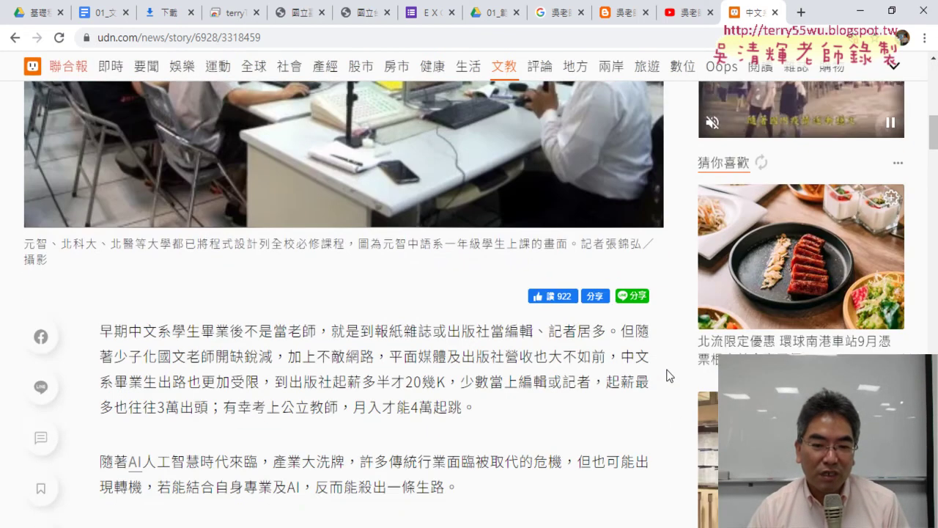
scroll(669, 376, "down", 1)
scroll(666, 375, "down", 1)
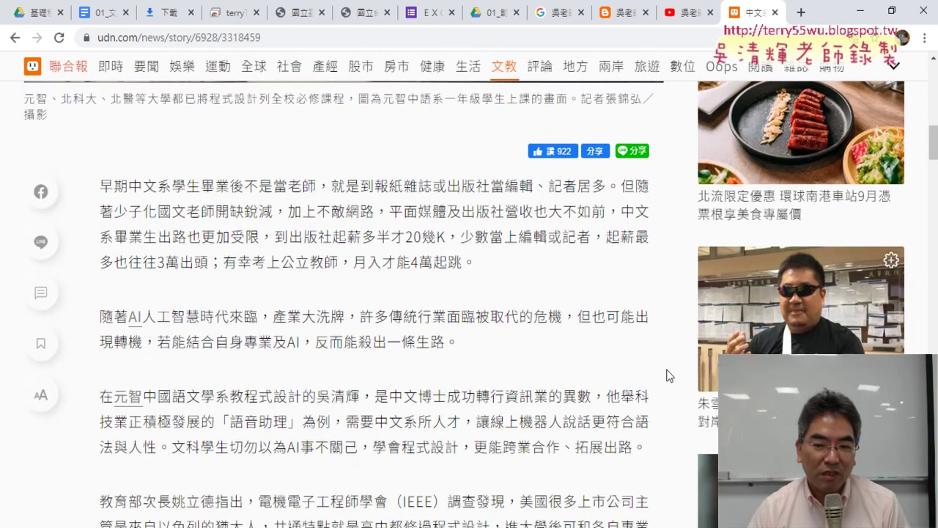
scroll(667, 375, "down", 1)
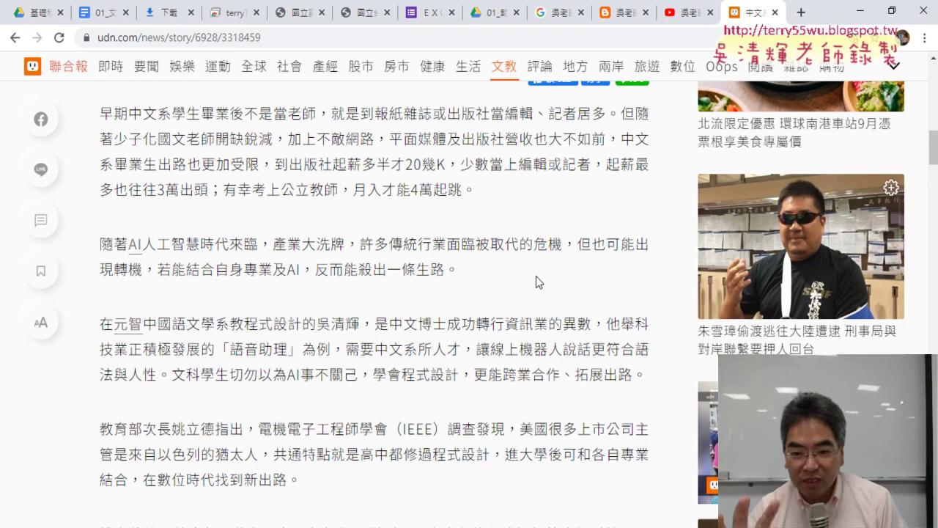
scroll(532, 309, "down", 1)
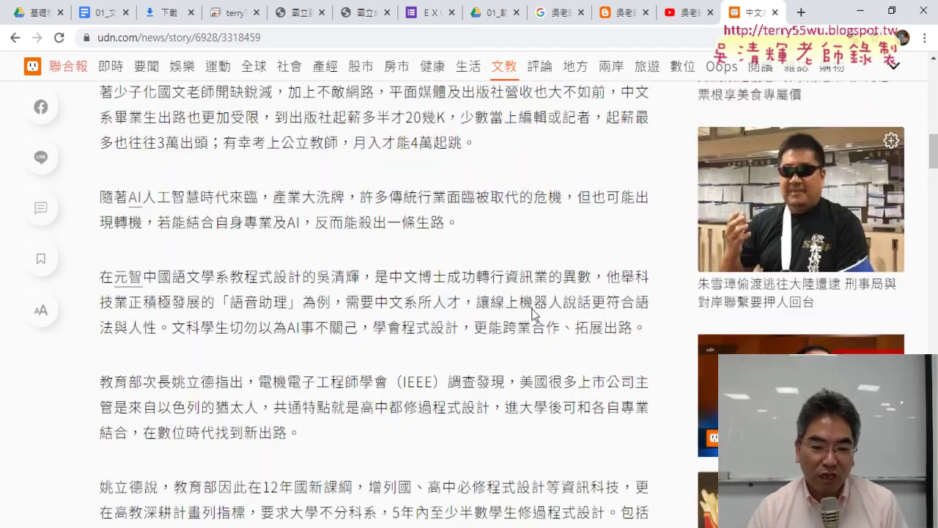
scroll(534, 314, "down", 2)
scroll(533, 309, "down", 1)
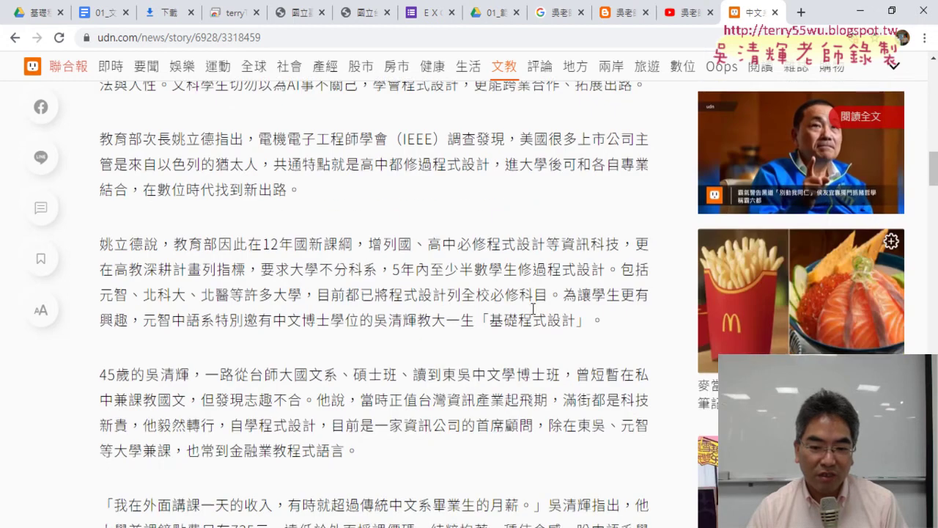
scroll(533, 309, "down", 1)
scroll(533, 309, "down", 1)
scroll(533, 309, "down", 1)
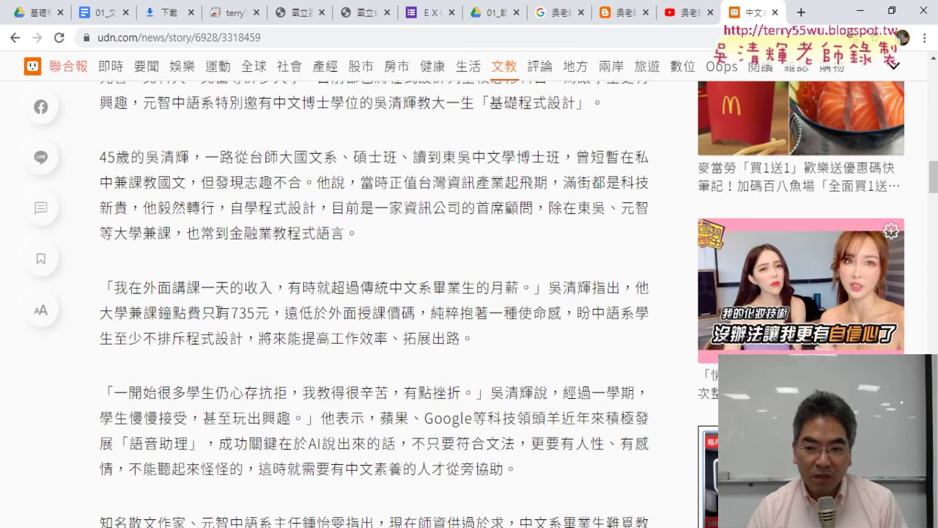
left_click_drag(204, 315, 265, 316)
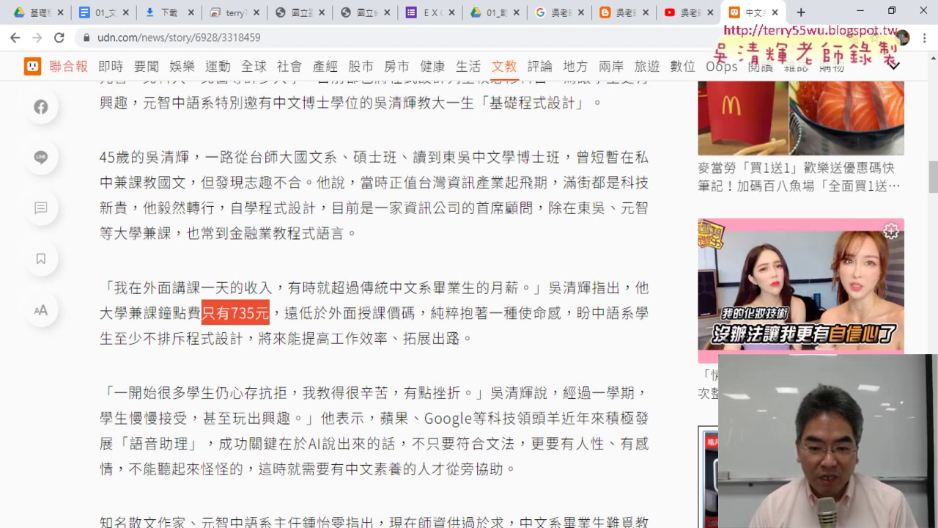
scroll(454, 338, "down", 2)
scroll(454, 337, "down", 1)
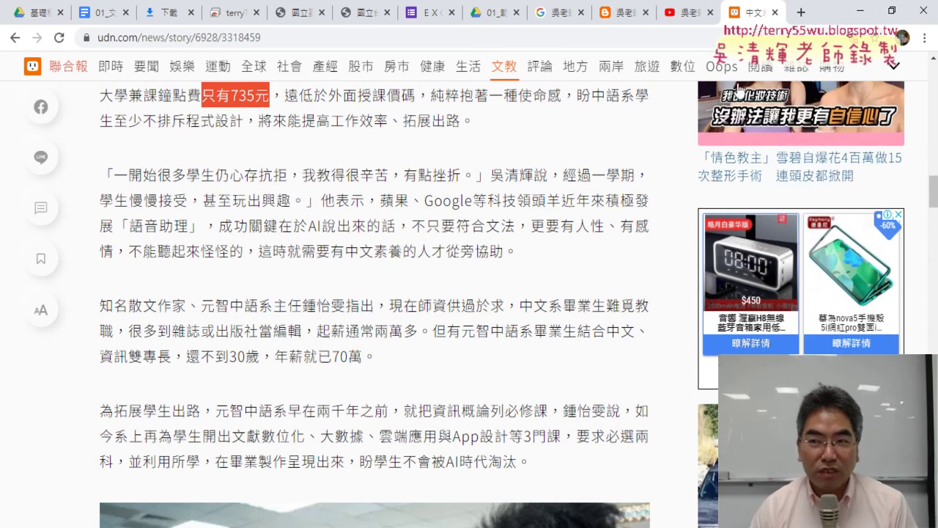
left_click(775, 12)
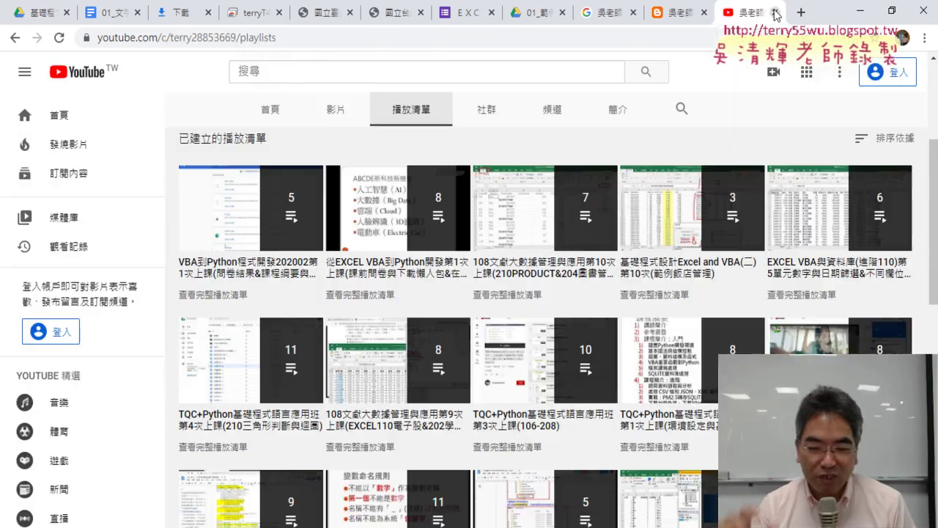
Minimize Chrome, switch to the LEN&MID sheet and select cell C3.
left_click(859, 15)
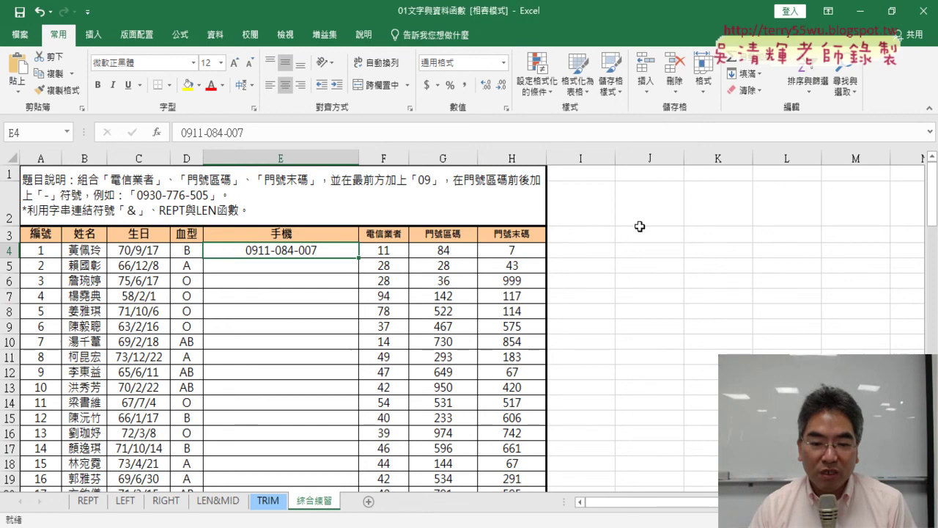
left_click(217, 501)
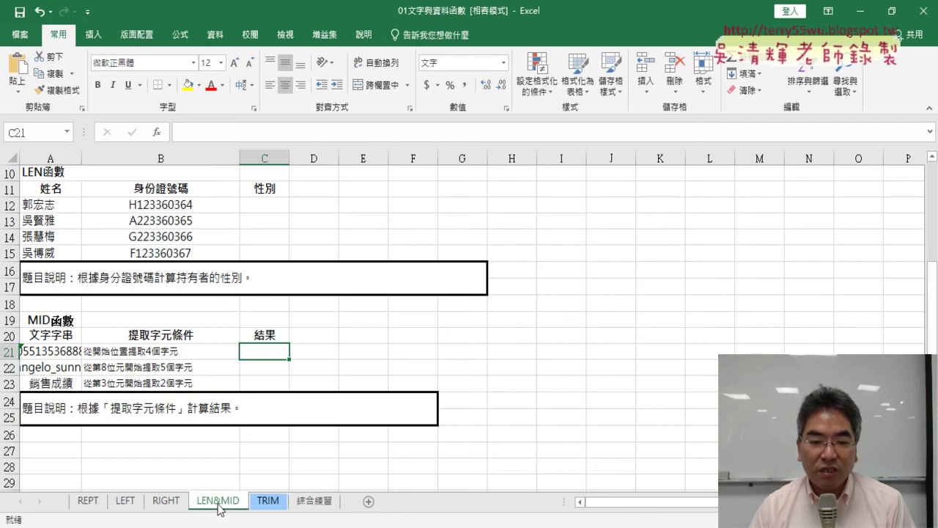
scroll(262, 202, "up", 3)
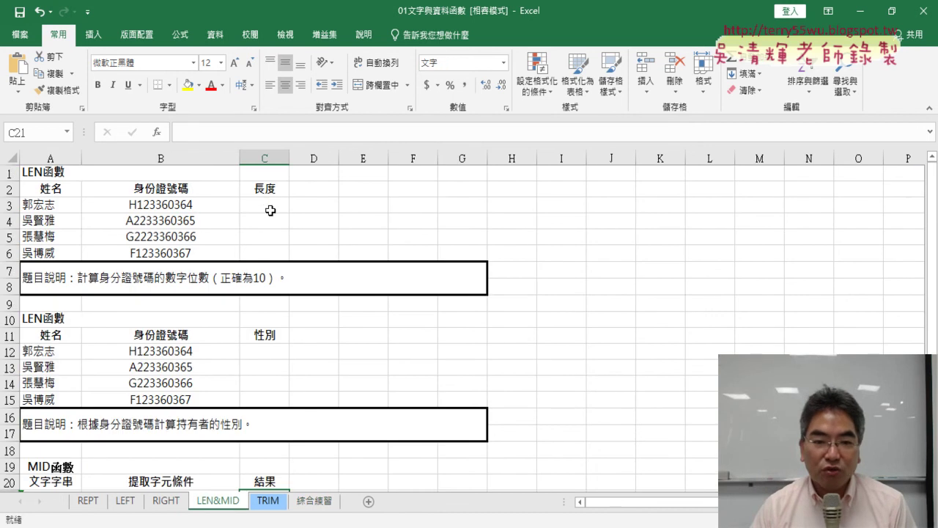
left_click(266, 206)
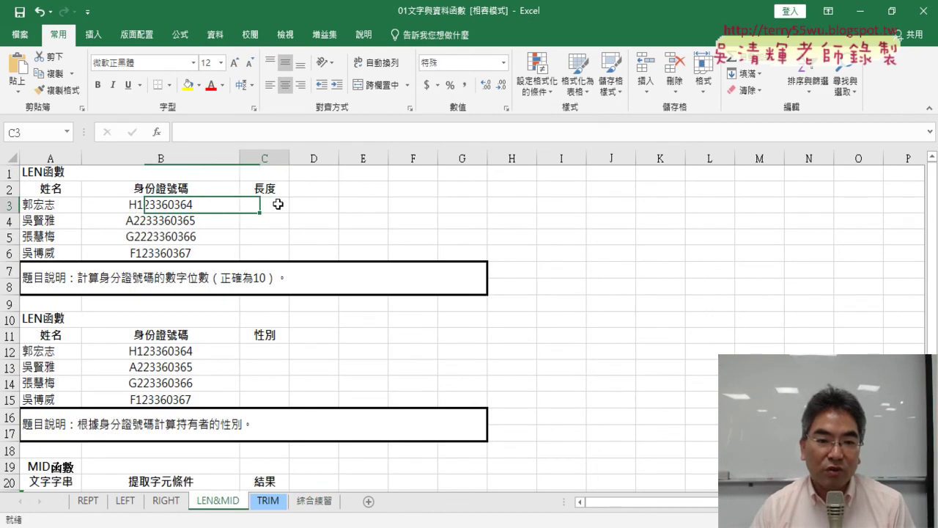
Insert =LEN(B3) in C3 and fill it down to C6, giving 10, 11, 11, 10.
left_click(156, 132)
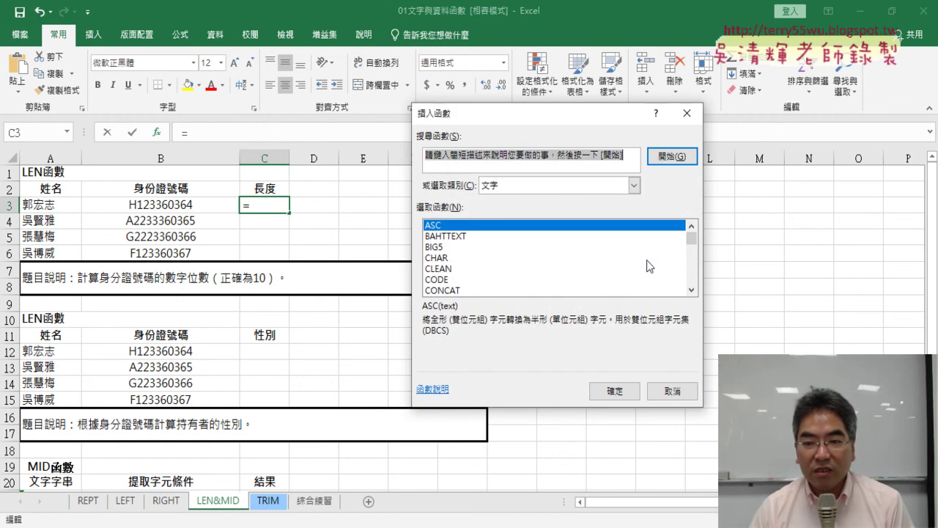
left_click(559, 186)
left_click(559, 187)
scroll(673, 255, "down", 2)
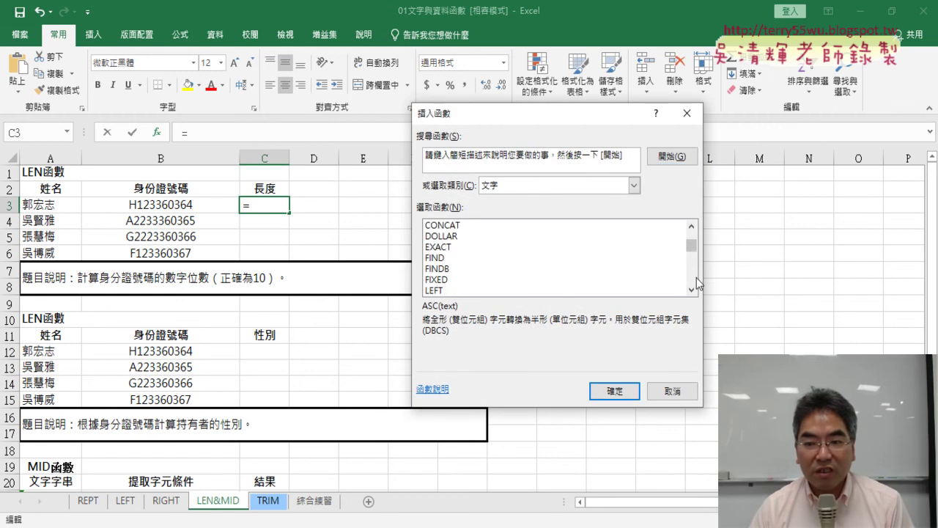
scroll(689, 272, "down", 6)
left_click(691, 227)
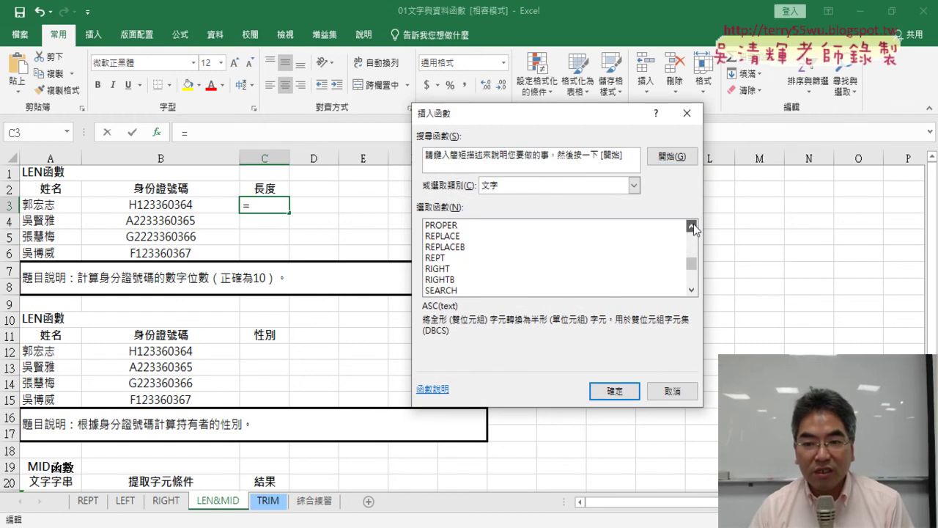
left_click(519, 236)
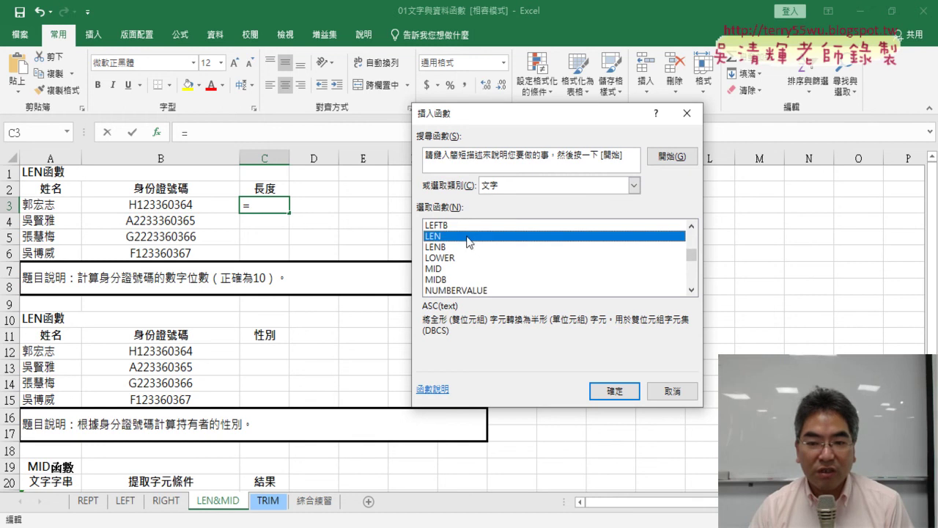
left_click(613, 391)
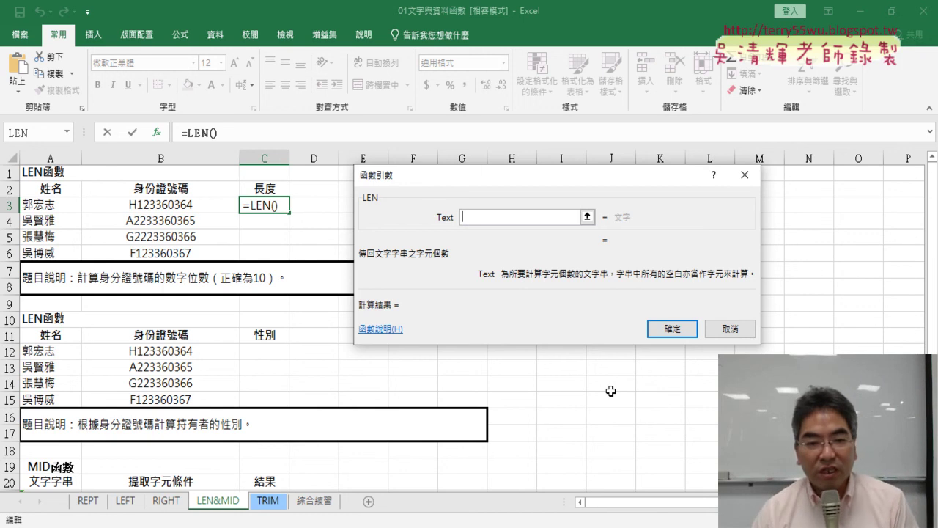
left_click(205, 205)
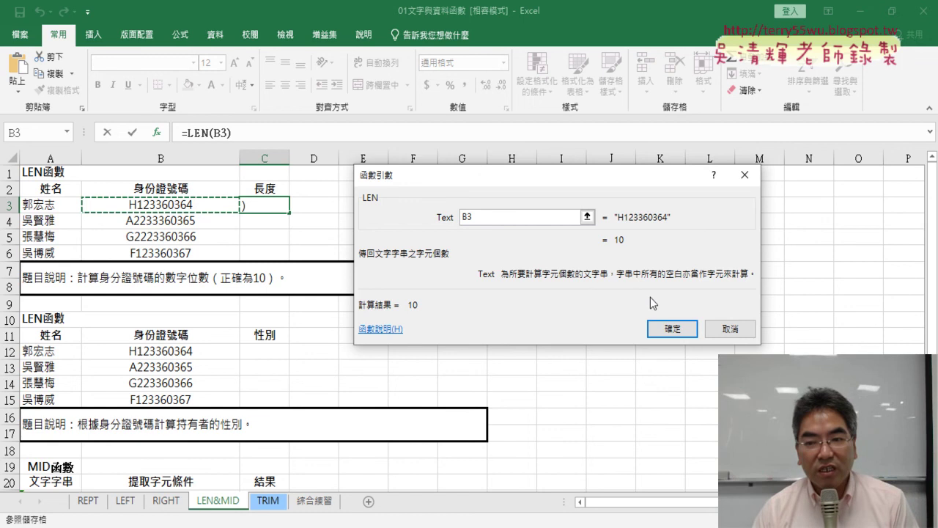
left_click(672, 329)
left_click_drag(291, 213, 291, 262)
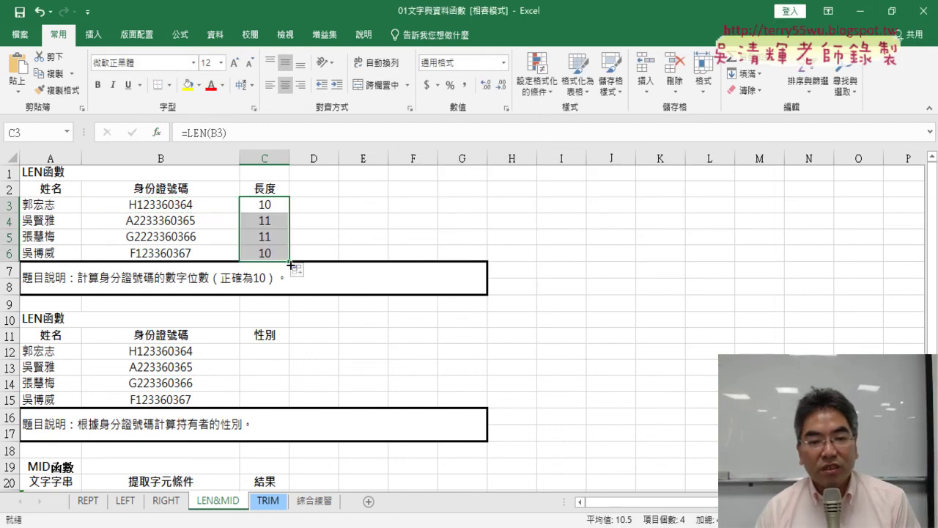
left_click(310, 207)
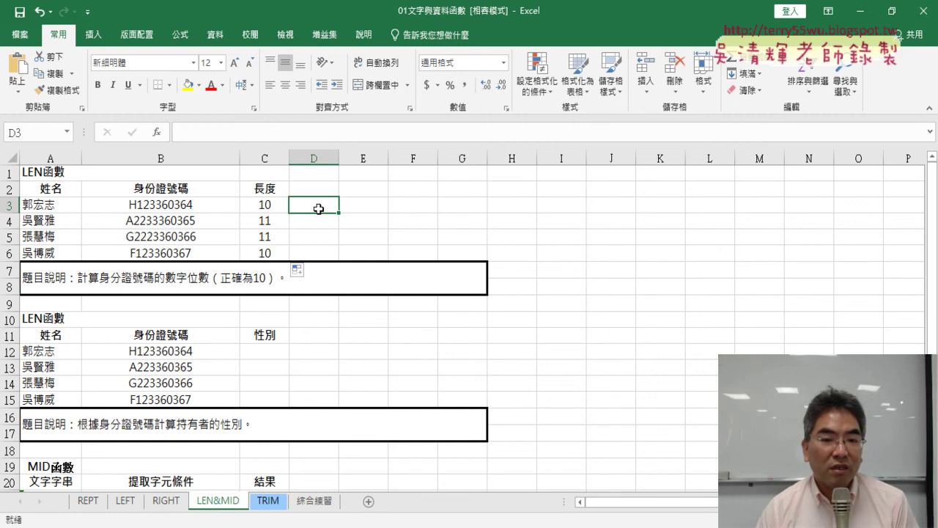
Build =IF(C3=10,"Y","N") in D3 from the Logical functions and fill it down to D6.
left_click(156, 132)
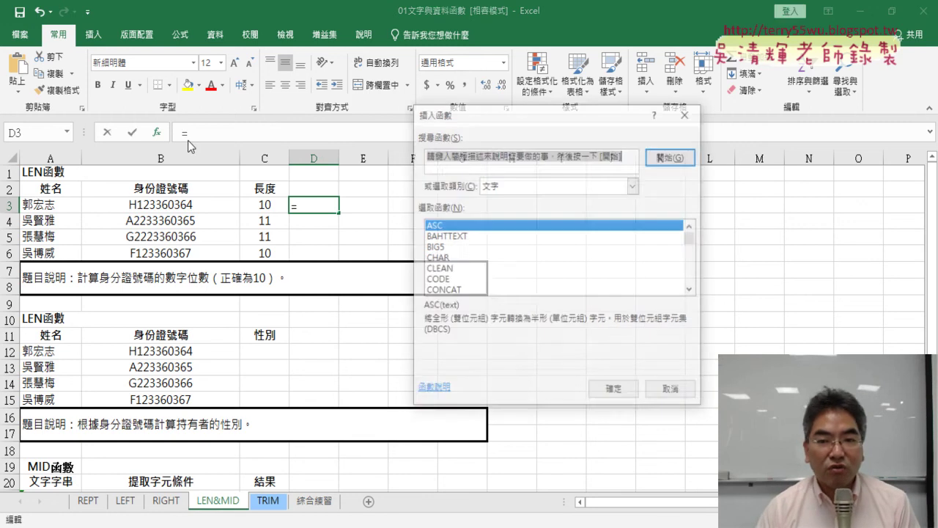
left_click(524, 185)
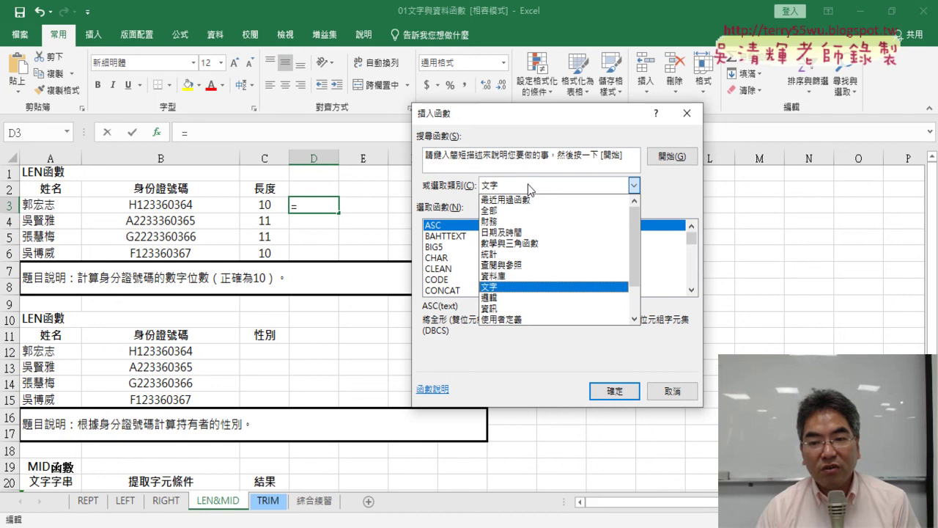
left_click(531, 297)
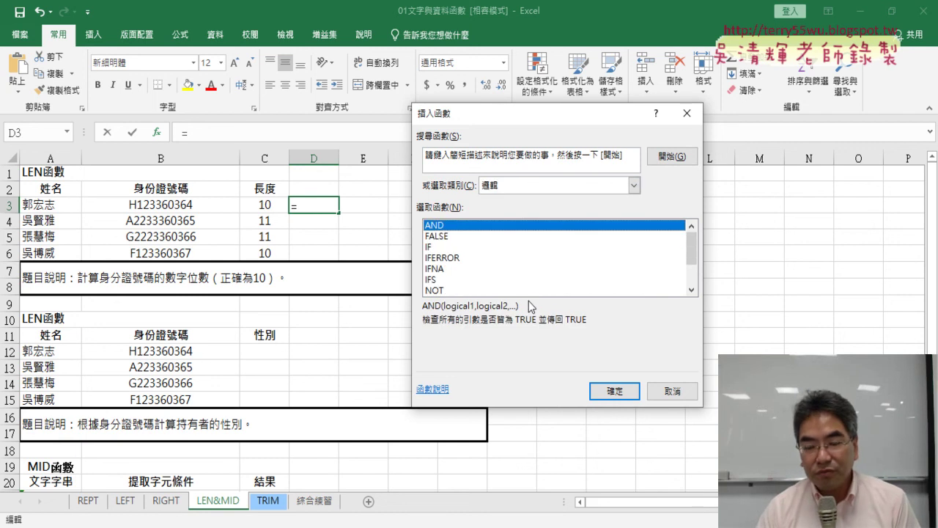
double_click(445, 247)
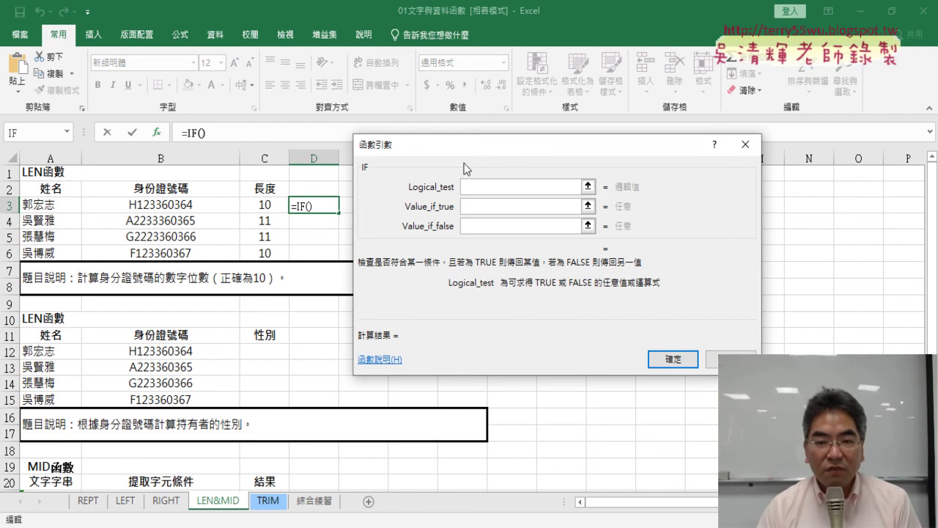
left_click(269, 207)
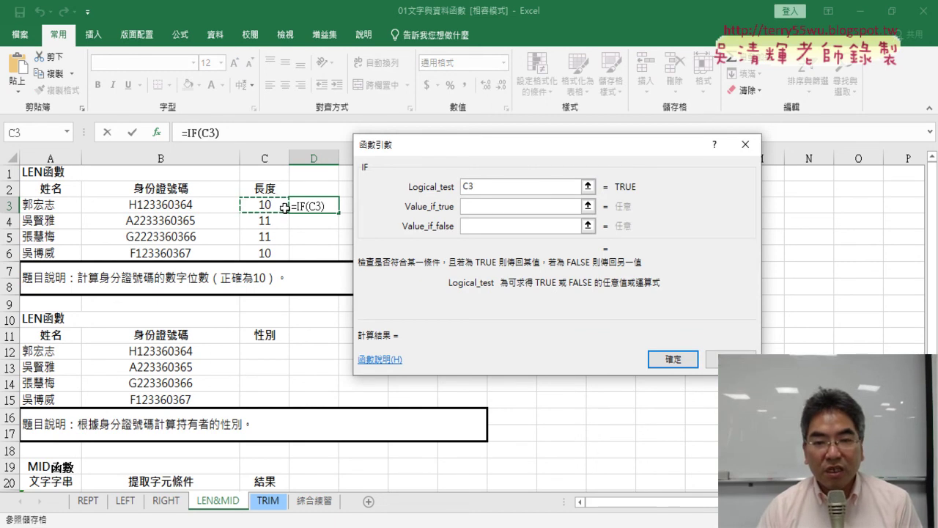
left_click(481, 186)
type("ㄦ")
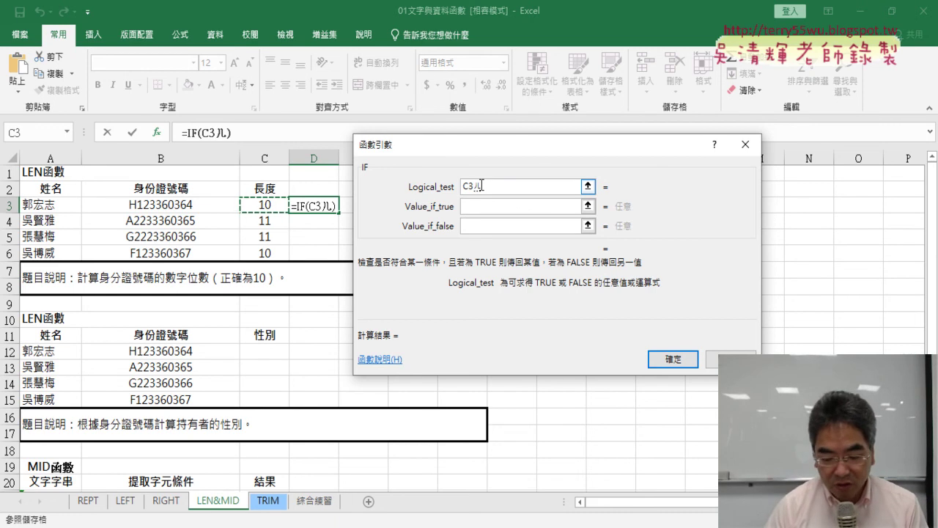
key("BackSpace")
type("=10")
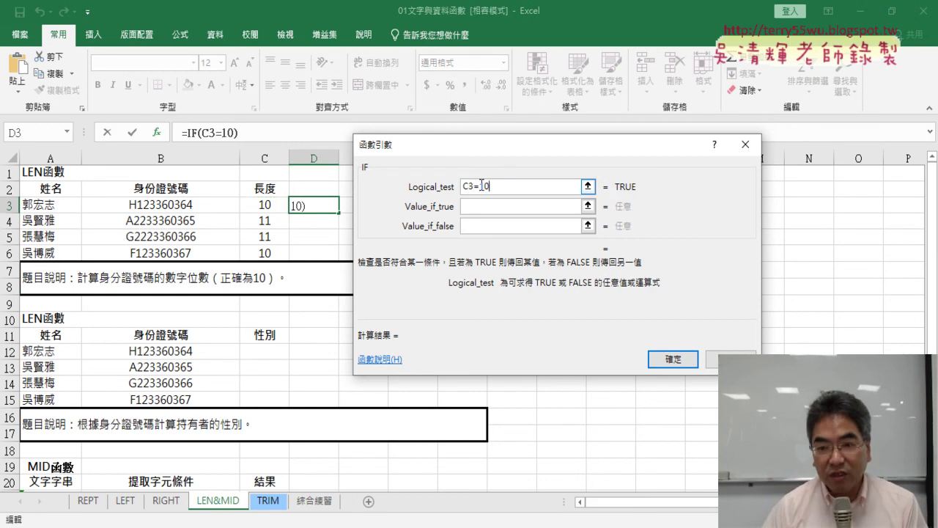
left_click(493, 208)
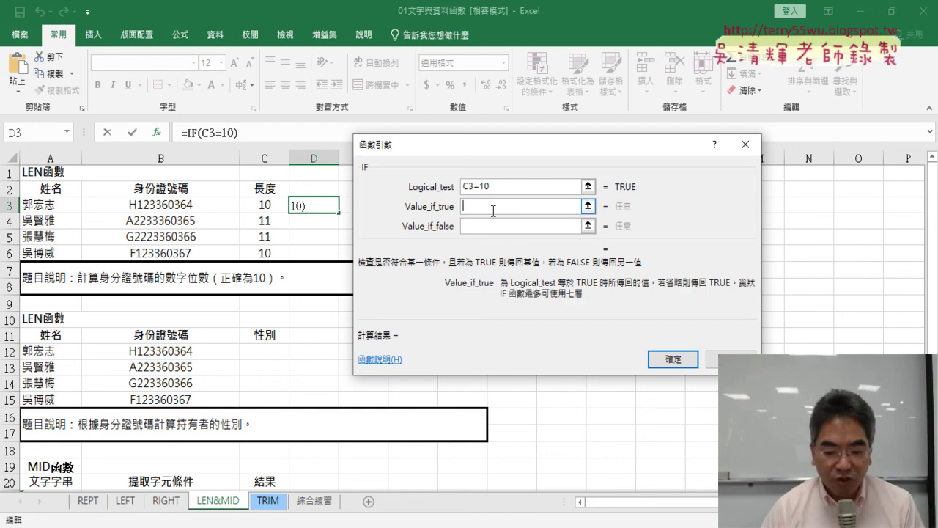
type("Y")
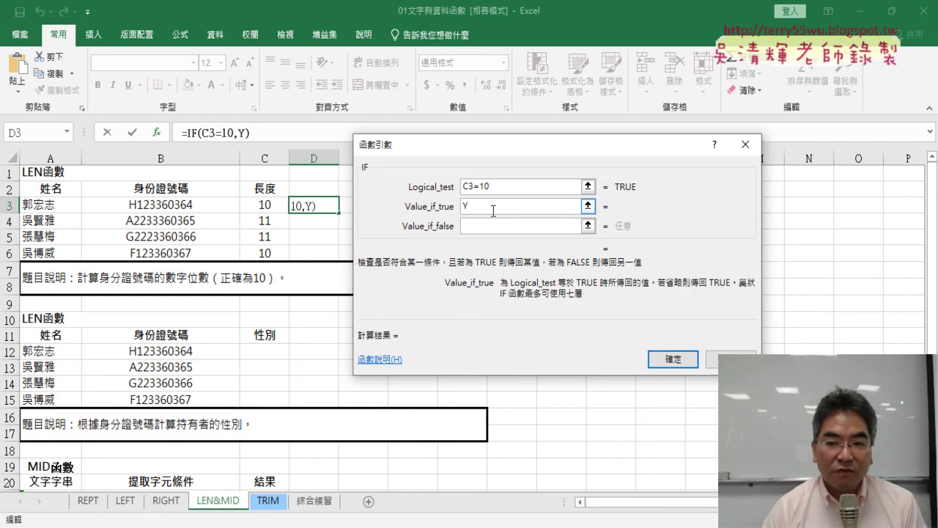
left_click(491, 226)
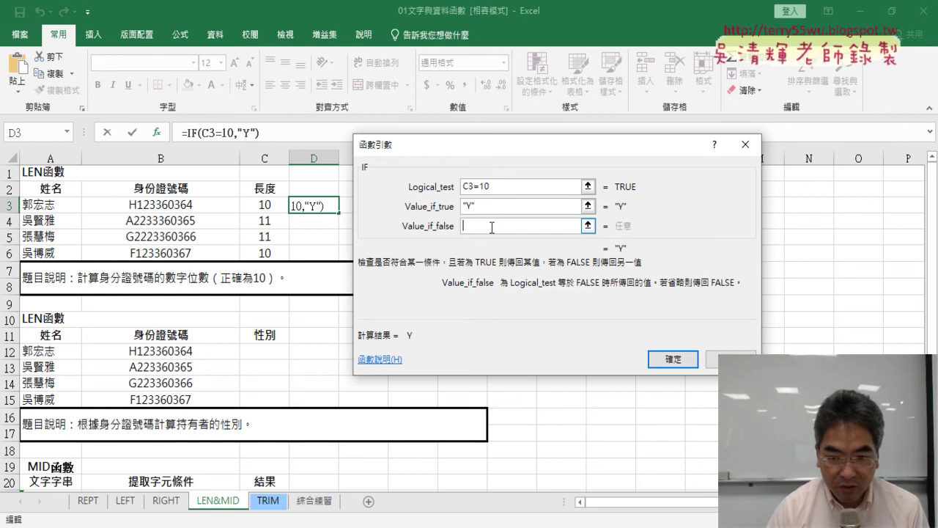
type("N")
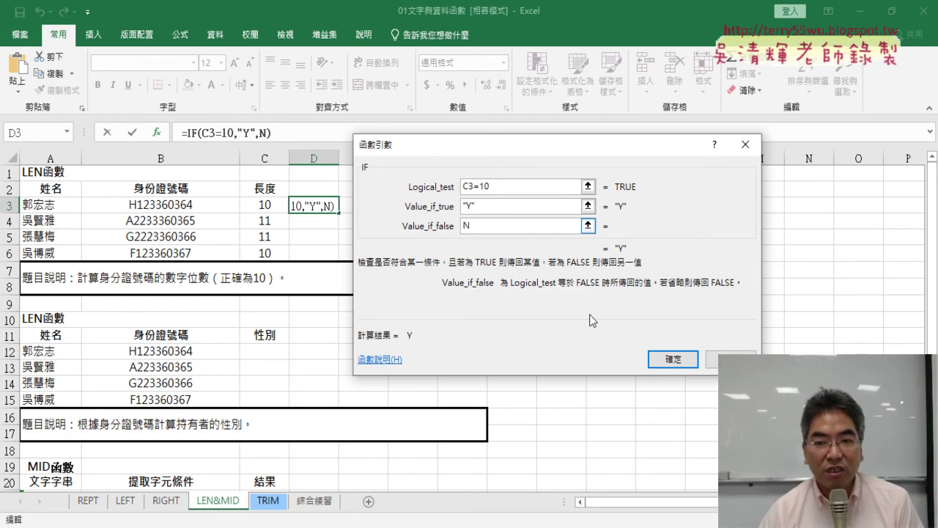
left_click(665, 359)
left_click_drag(339, 215, 334, 256)
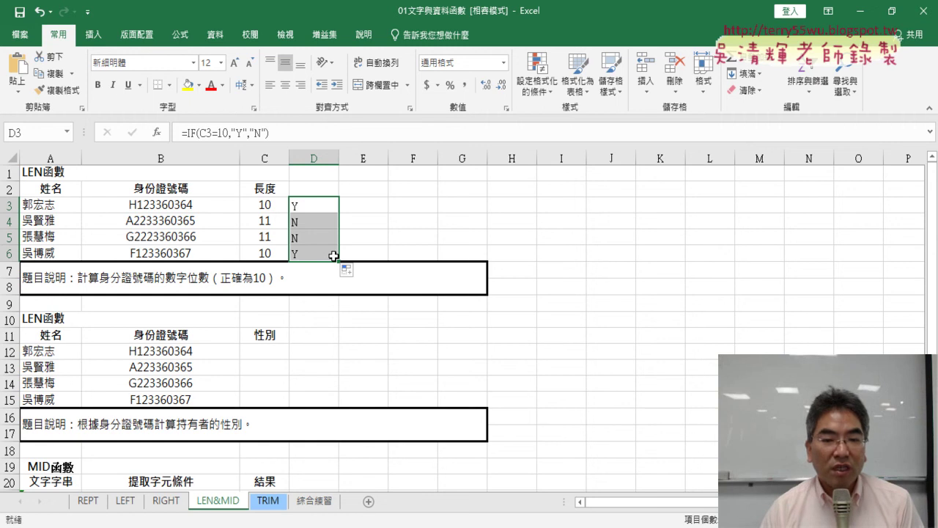
Revise D3 to =IF(C3<>10,"N","Y") and fill it down to D6 again.
left_click(315, 206)
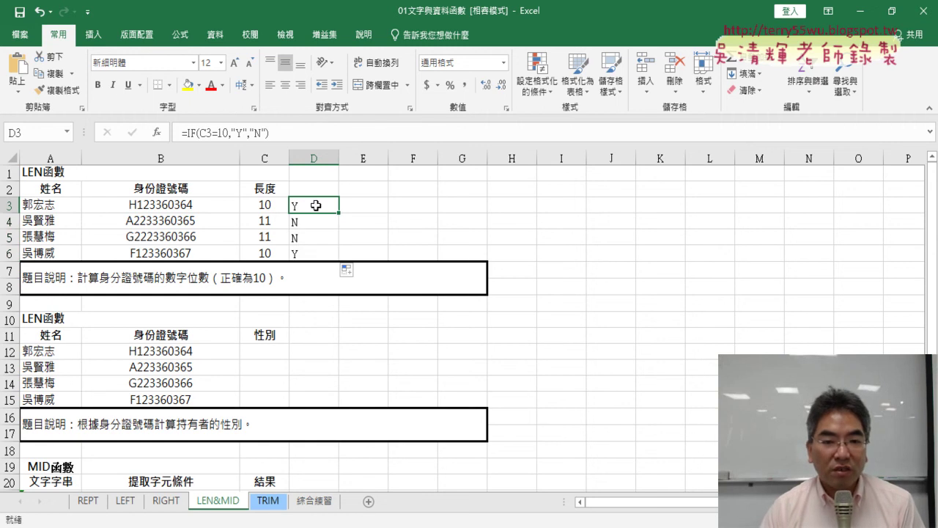
left_click(183, 135)
left_click(156, 133)
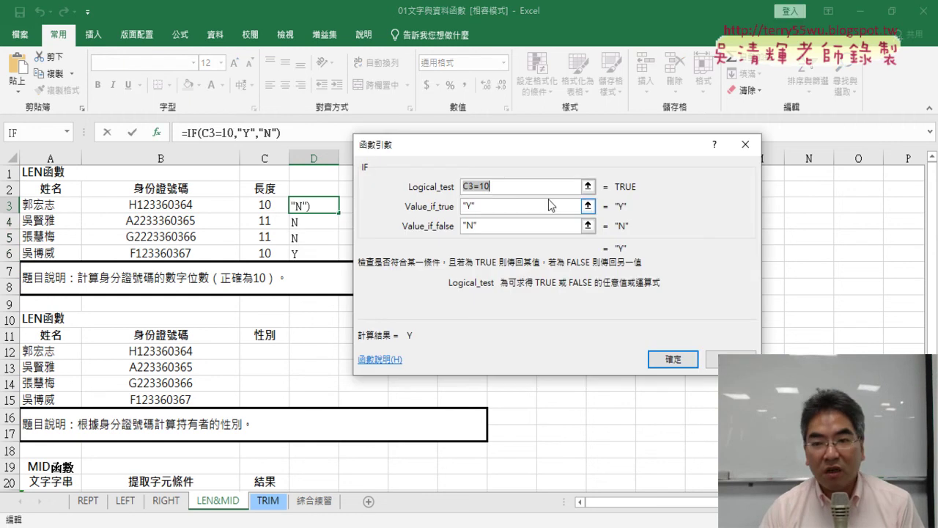
left_click(505, 190)
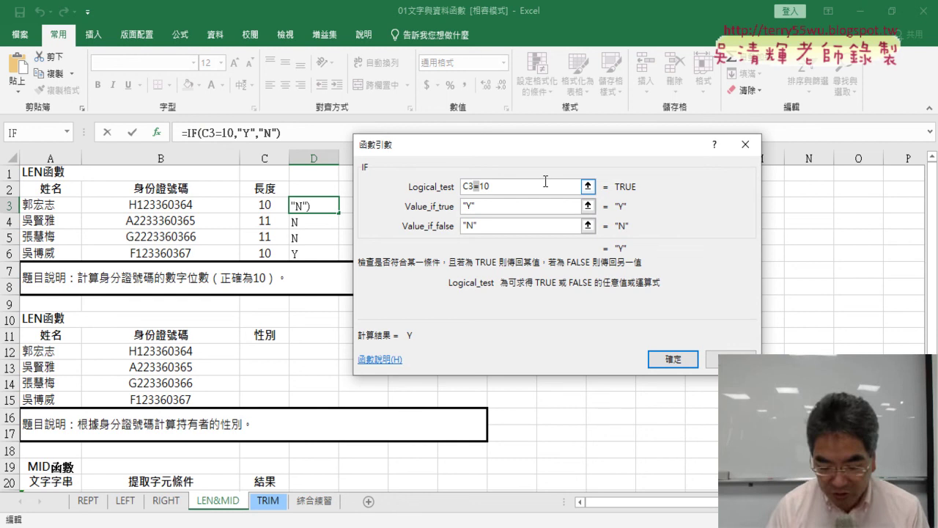
type("<")
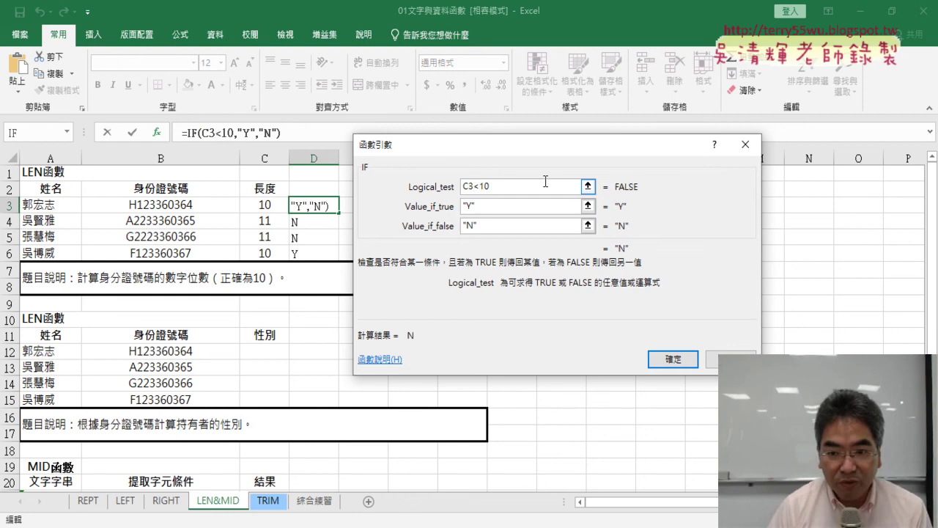
type(">")
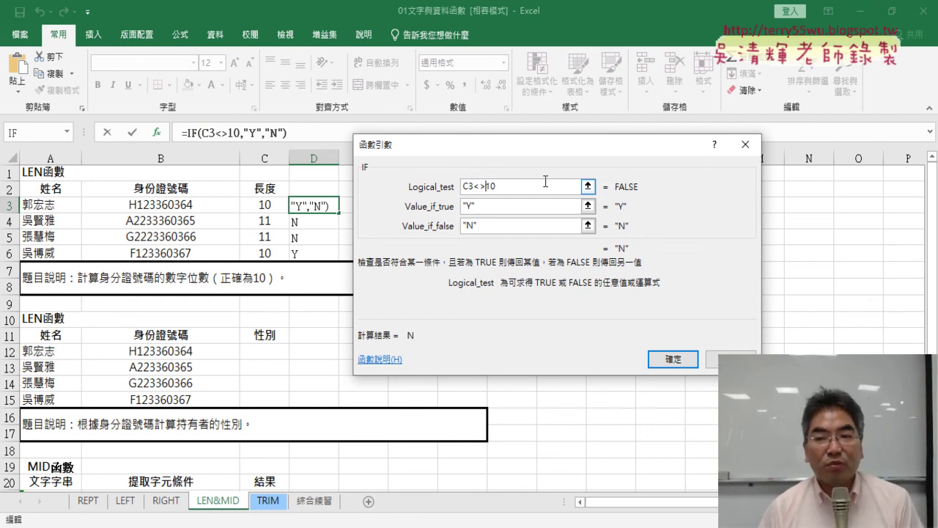
left_click(472, 225)
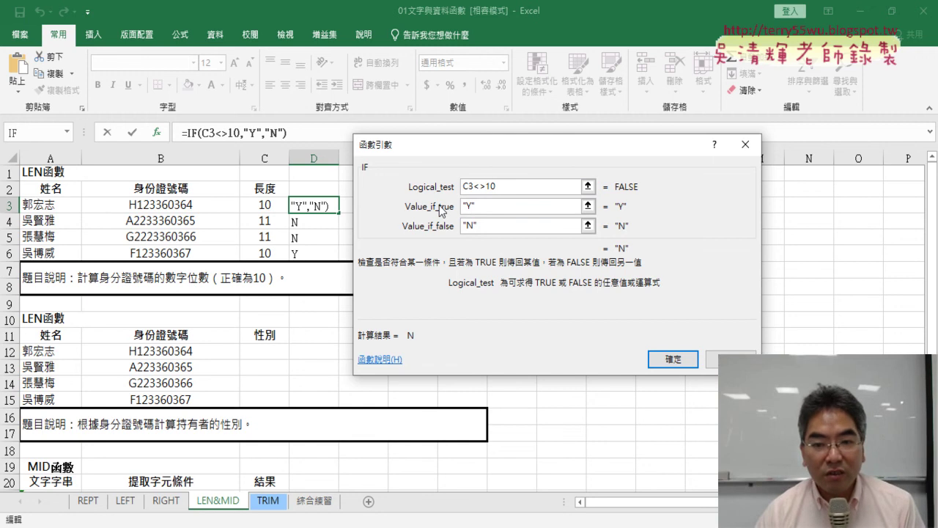
double_click(480, 206)
type("N")
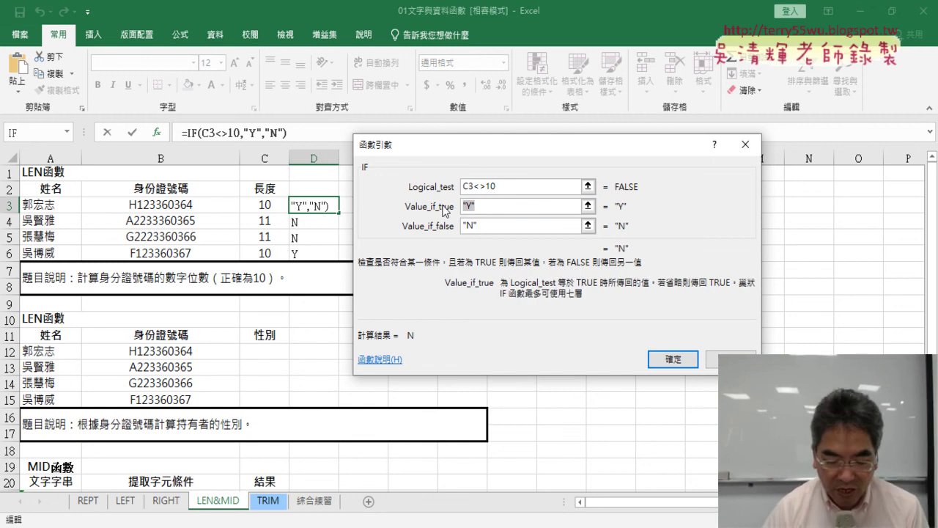
key("Tab")
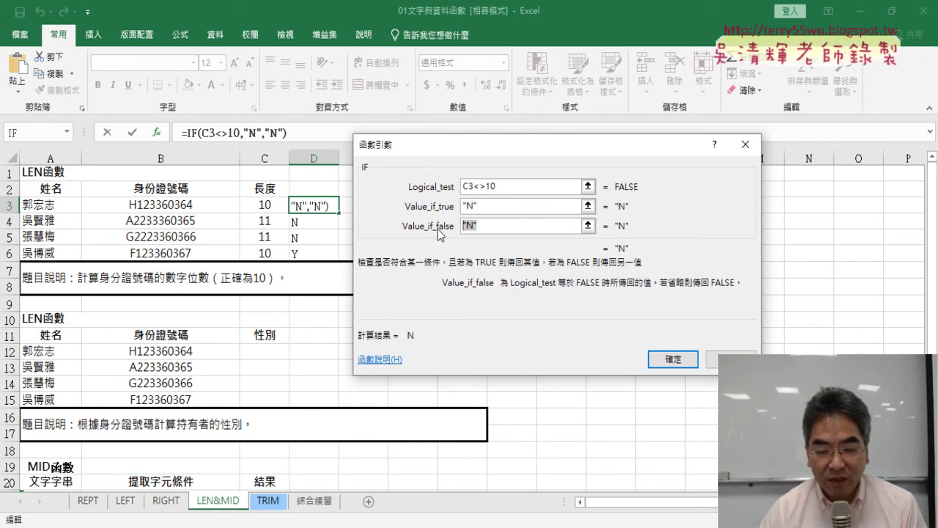
type("U")
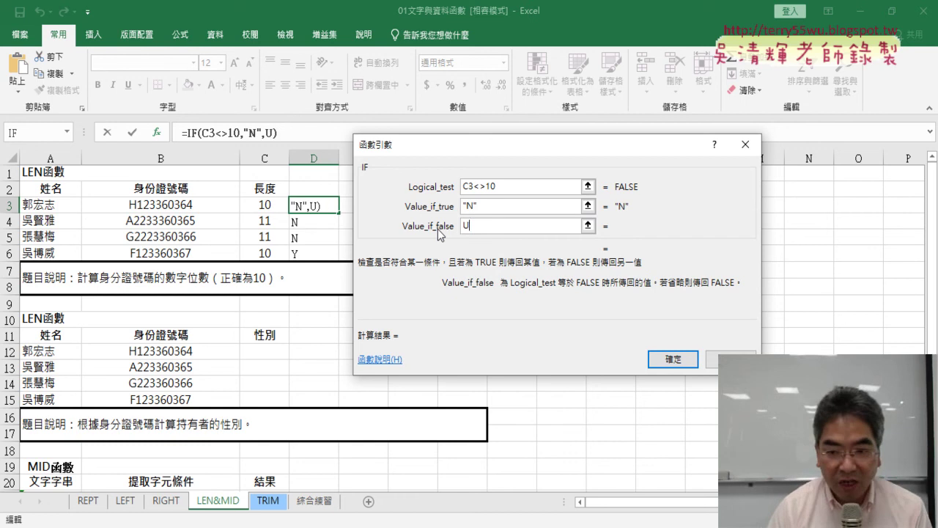
key("BackSpace")
type("Y")
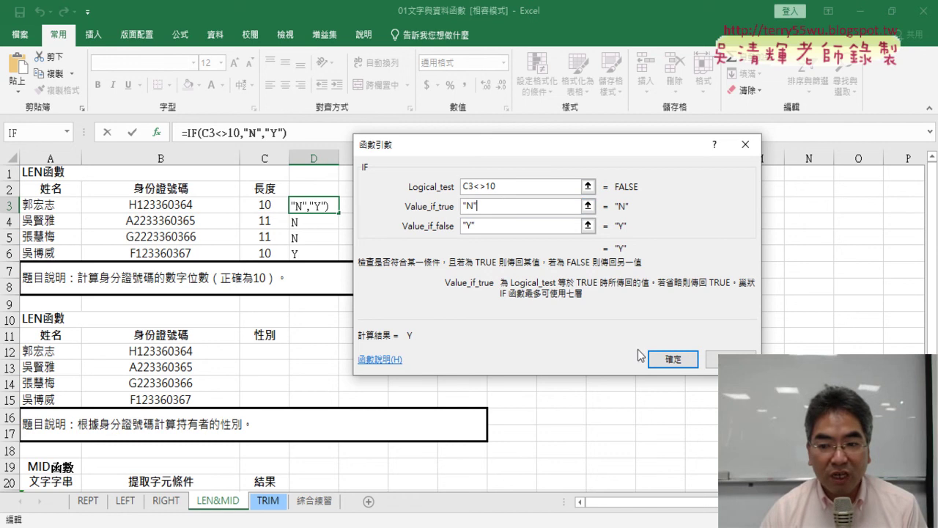
left_click(663, 358)
left_click_drag(340, 213, 335, 261)
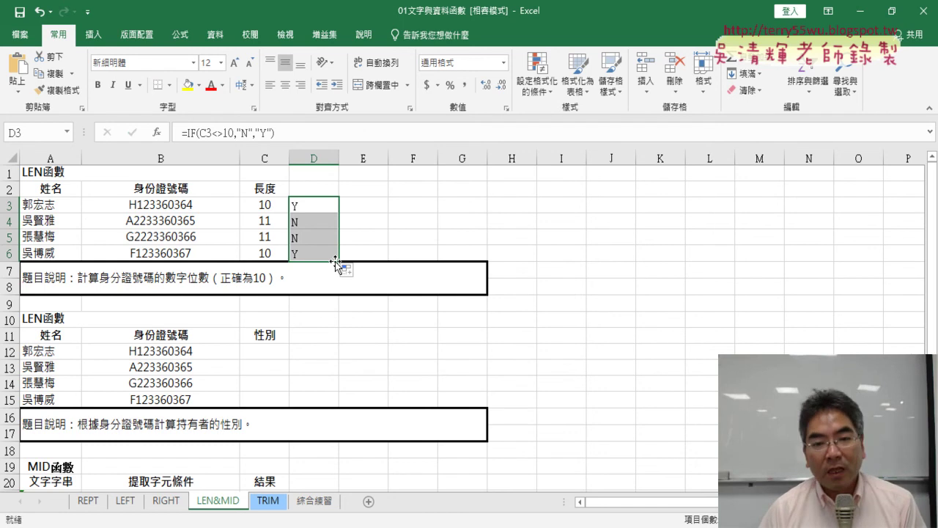
Review the C3 and D3 length formulas, then select C12 and annotate the ID's gender digit.
left_click(256, 208)
left_click(308, 207)
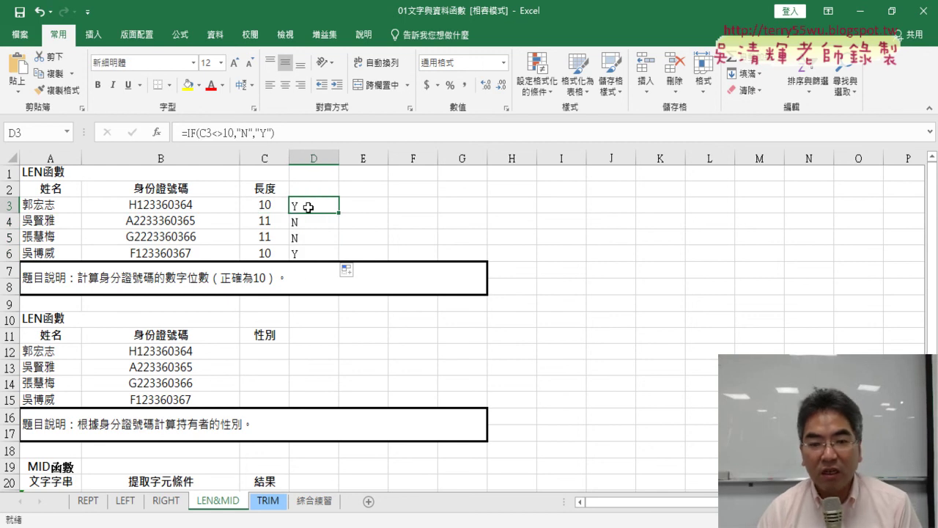
left_click(272, 354)
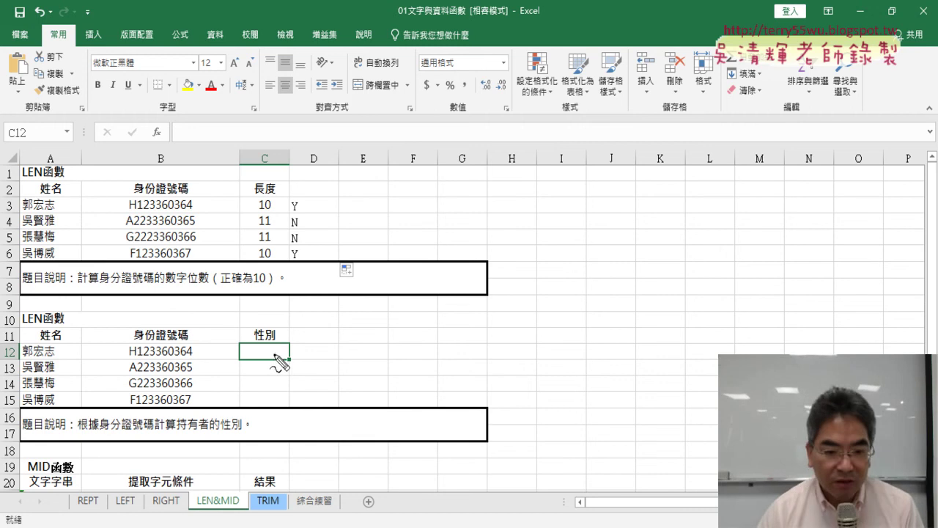
left_click_drag(143, 364, 137, 344)
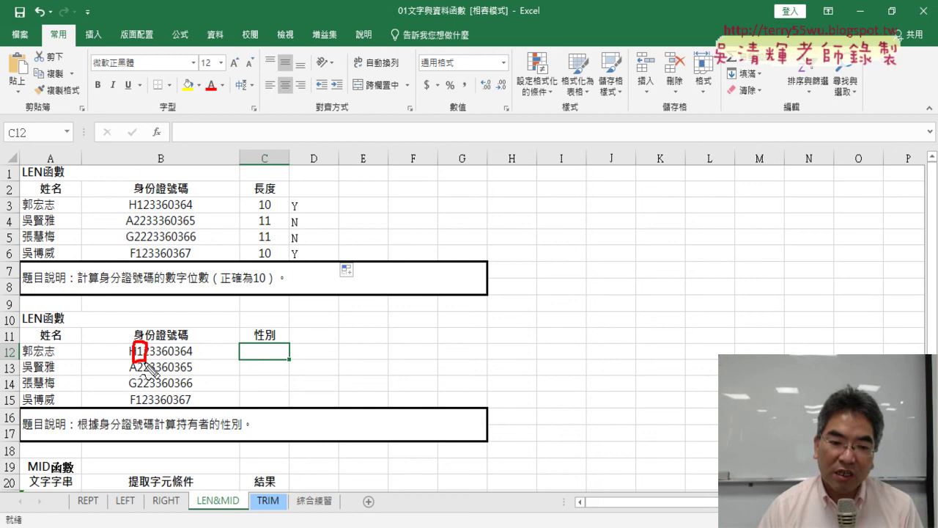
mouse_move(137, 345)
left_mouse_down()
mouse_move(256, 320)
mouse_move(271, 361)
left_mouse_up()
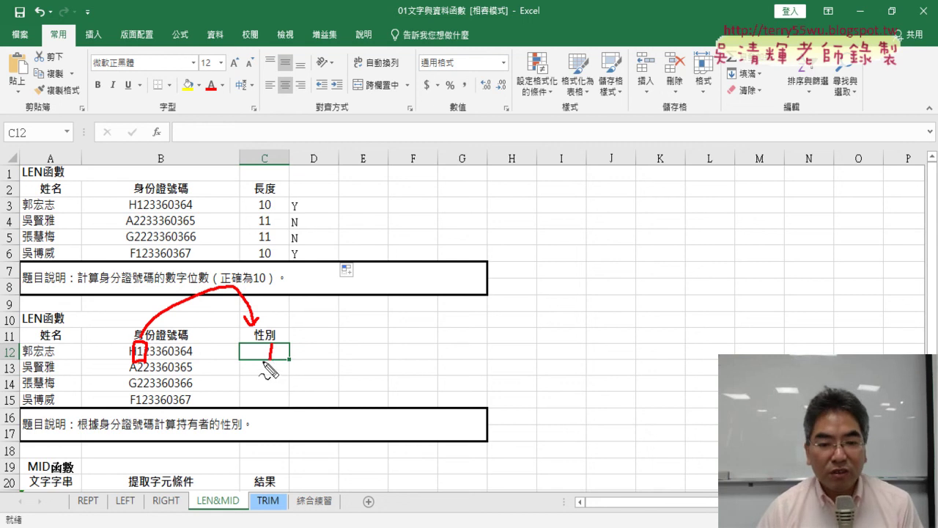
left_click_drag(271, 357, 263, 361)
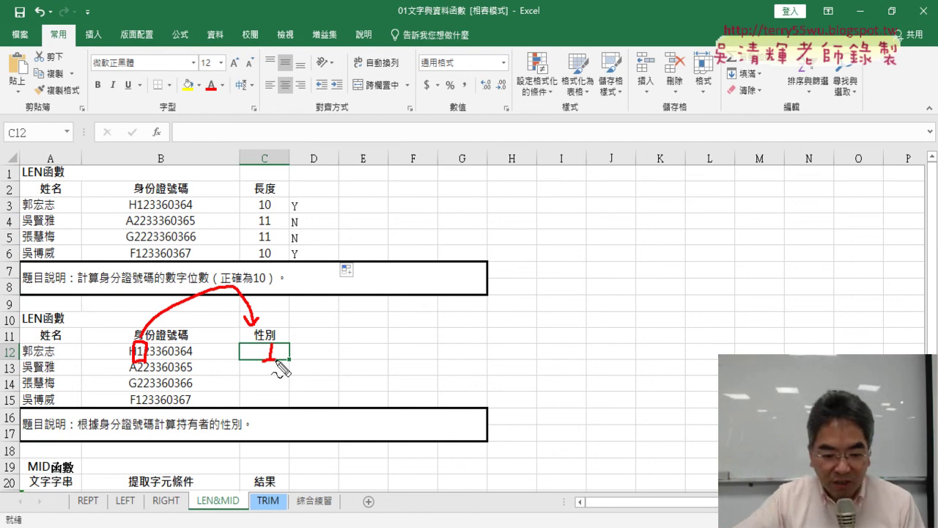
key("Escape")
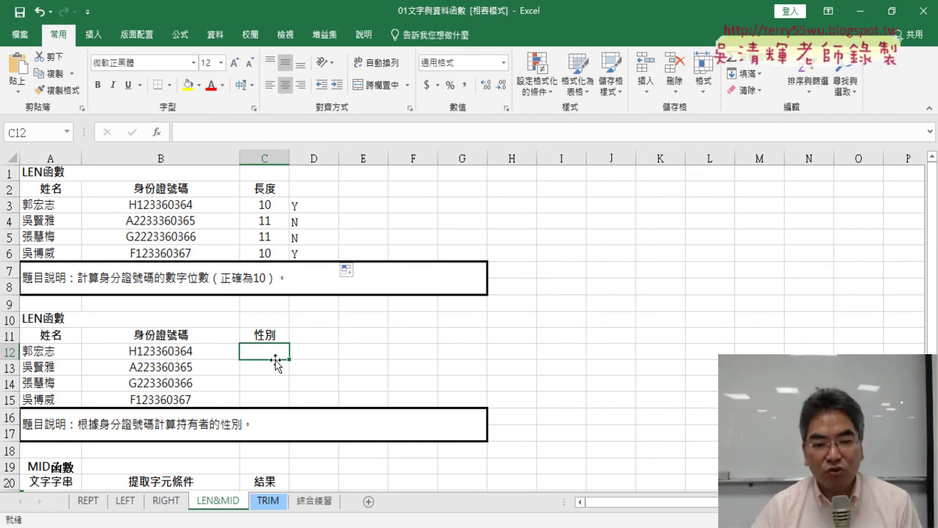
Insert the MID function into C12 from the 文字 (text) category of Insert Function.
left_click(156, 132)
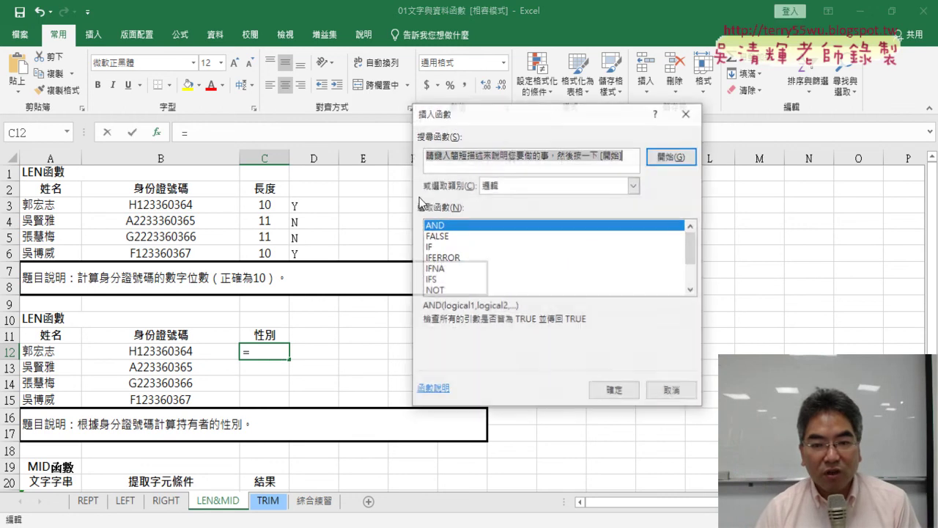
left_click(494, 187)
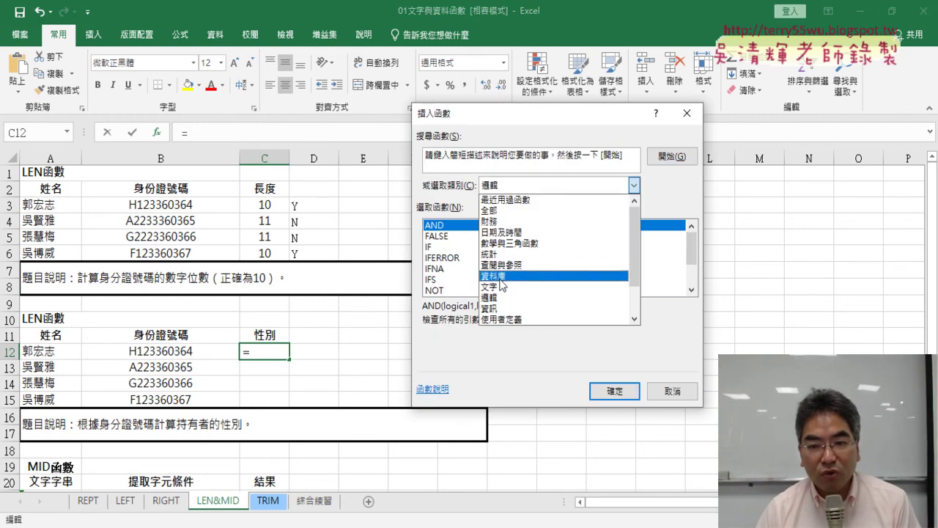
left_click(590, 286)
left_click(690, 290)
left_click(690, 290)
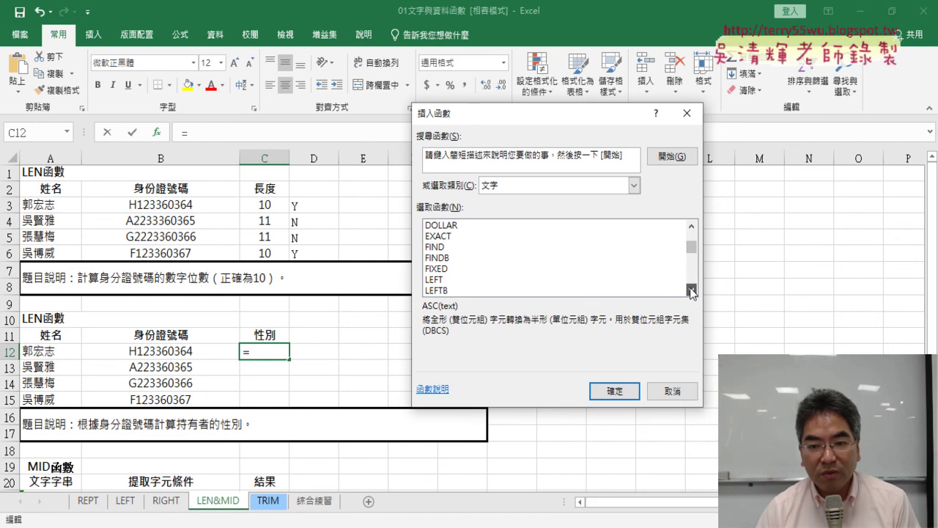
left_click(690, 290)
left_click(691, 291)
left_click(690, 291)
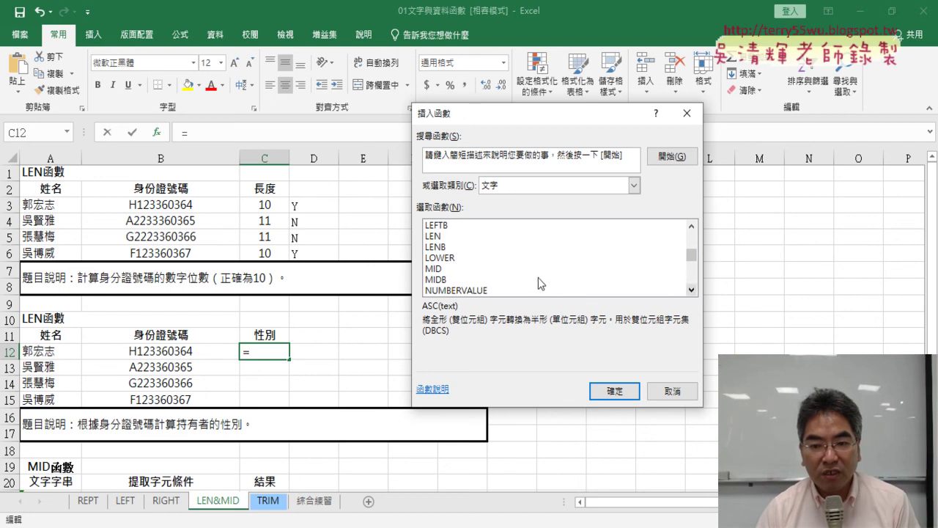
left_click(470, 269)
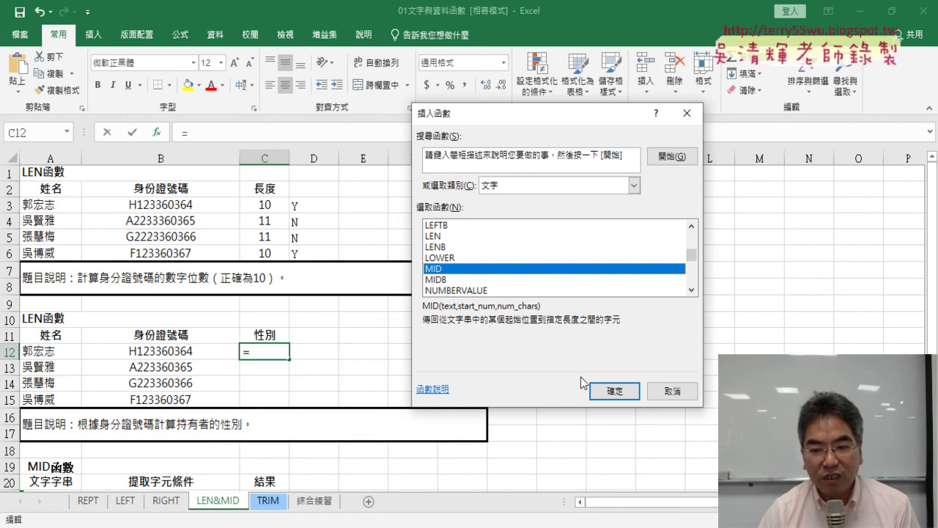
left_click(611, 391)
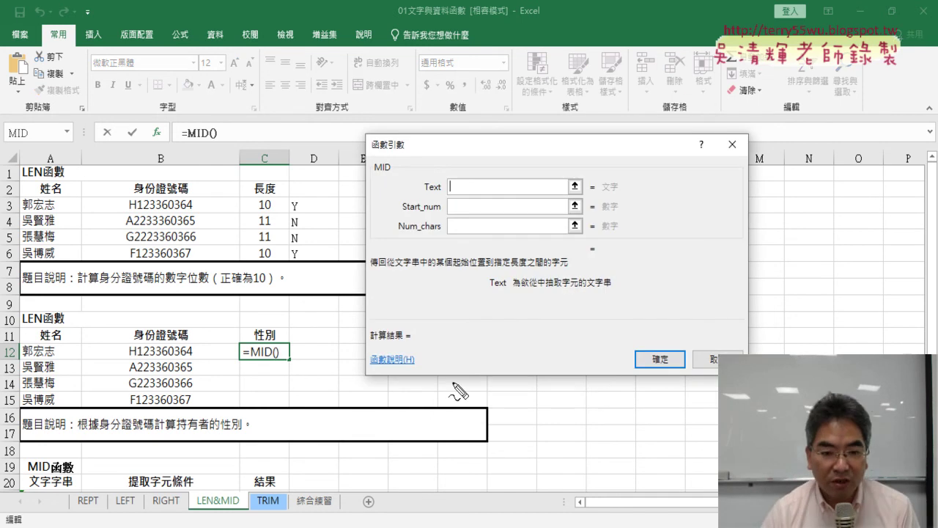
Fill the MID arguments with Text B12, Start_num 2 and Num_chars 1.
left_click_drag(198, 357, 136, 362)
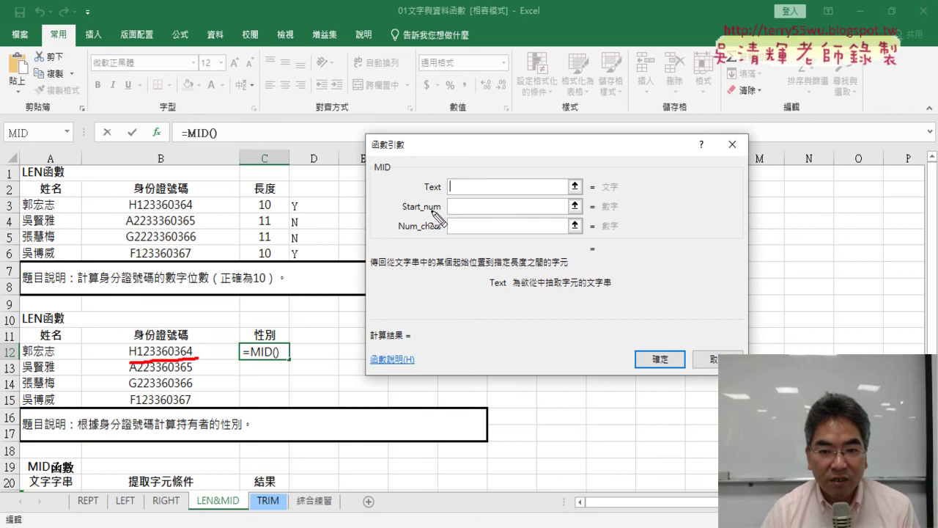
left_click_drag(441, 212, 399, 213)
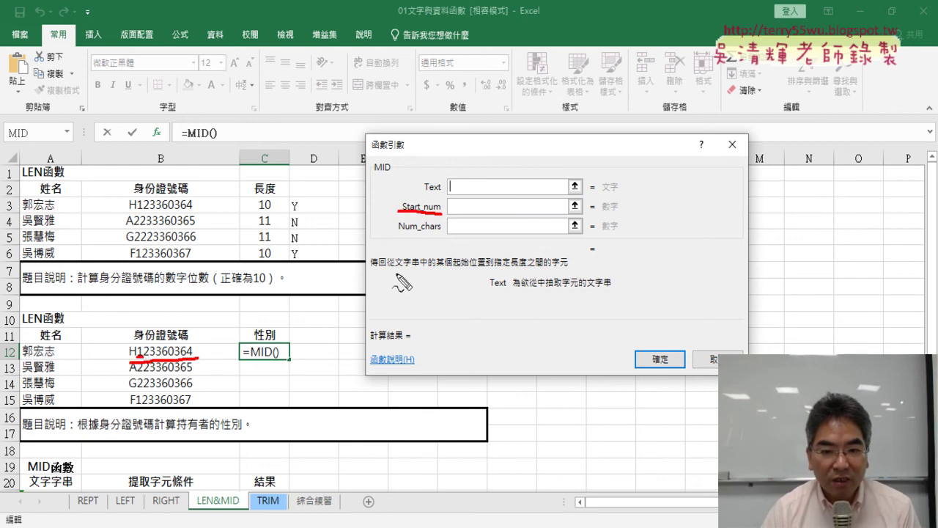
left_click_drag(441, 235, 383, 236)
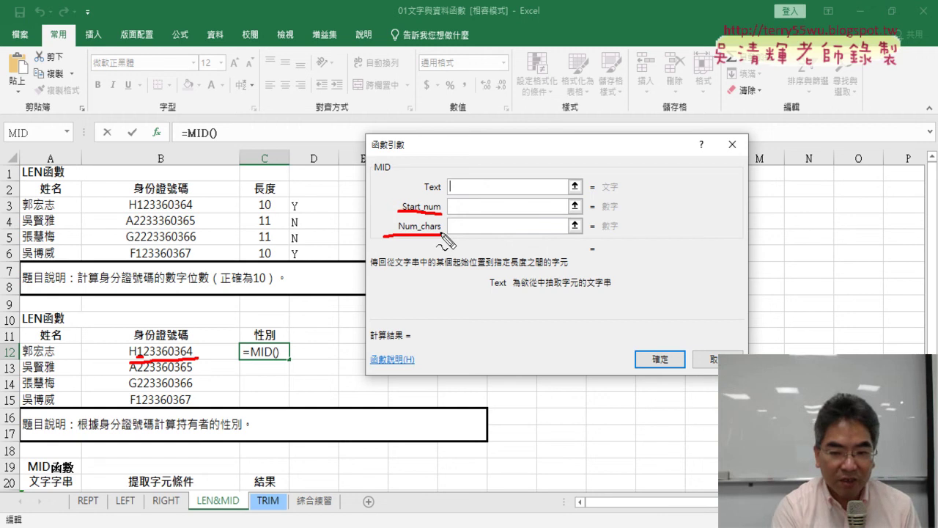
left_click(211, 355)
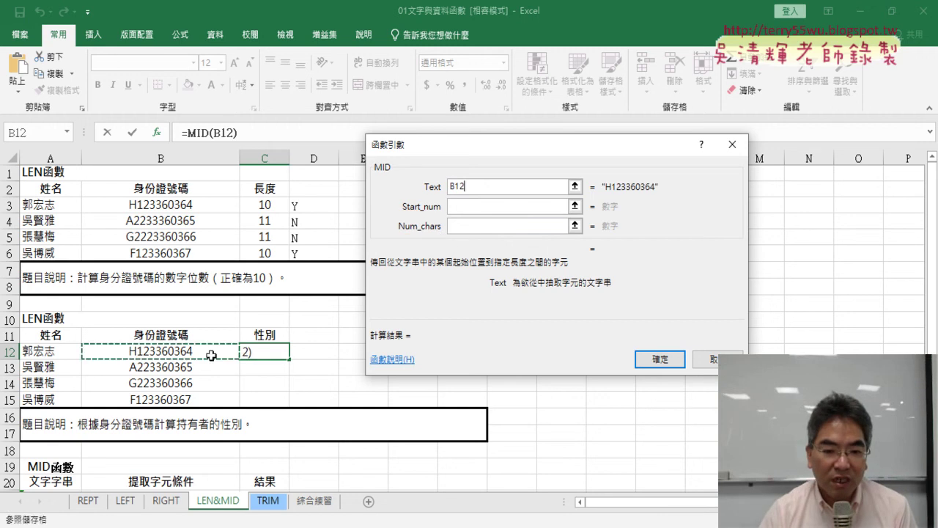
left_click(460, 206)
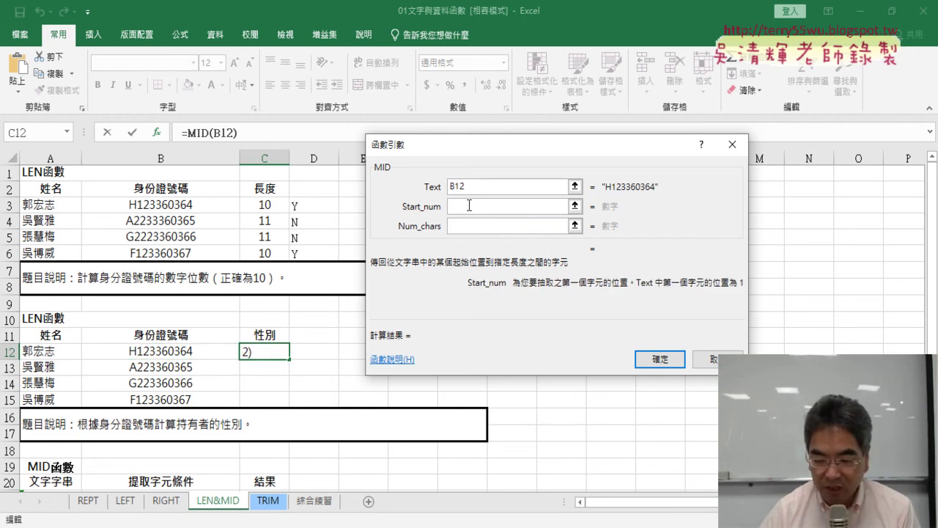
type("2")
left_click(470, 223)
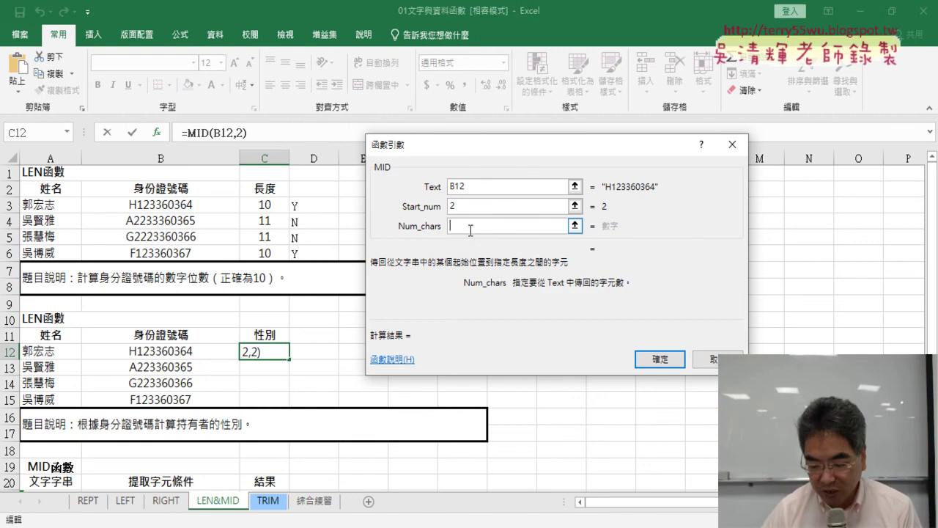
type("1")
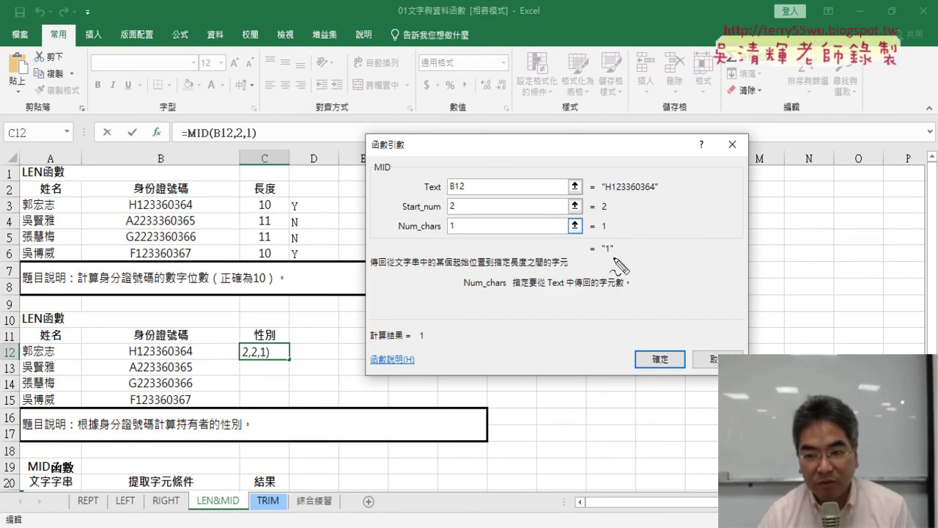
Annotate the preview result 1 as the ID's second digit, with the count and result underlined.
left_click_drag(612, 238, 619, 246)
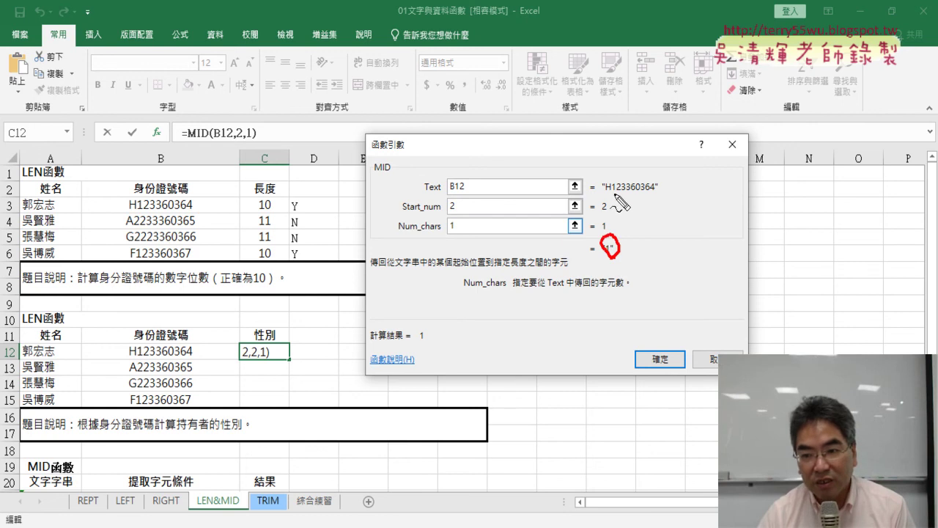
mouse_move(614, 194)
left_mouse_down()
mouse_move(617, 239)
mouse_move(632, 227)
left_mouse_up()
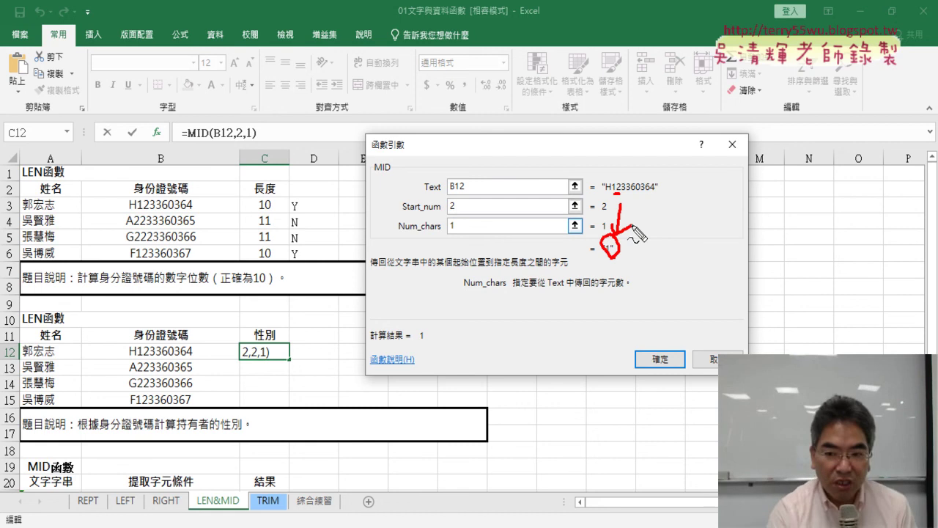
key("Escape")
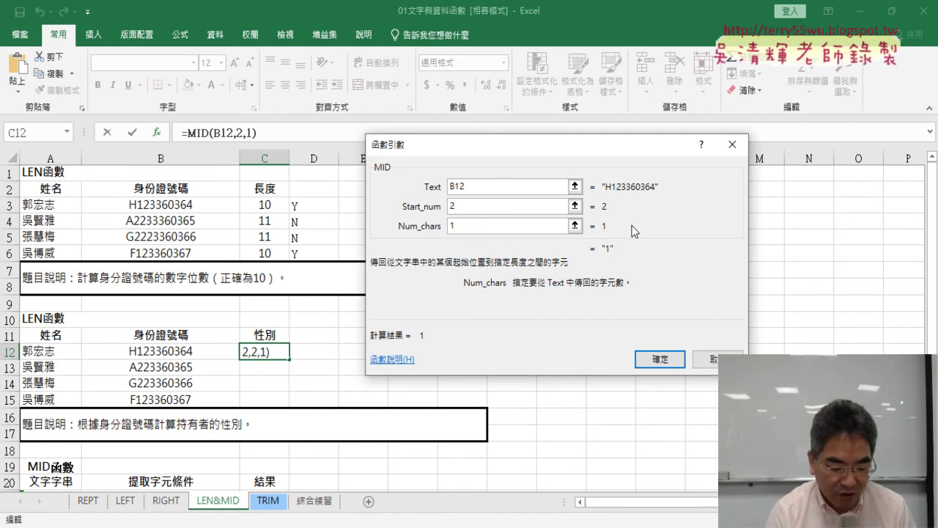
key("ctrl+2")
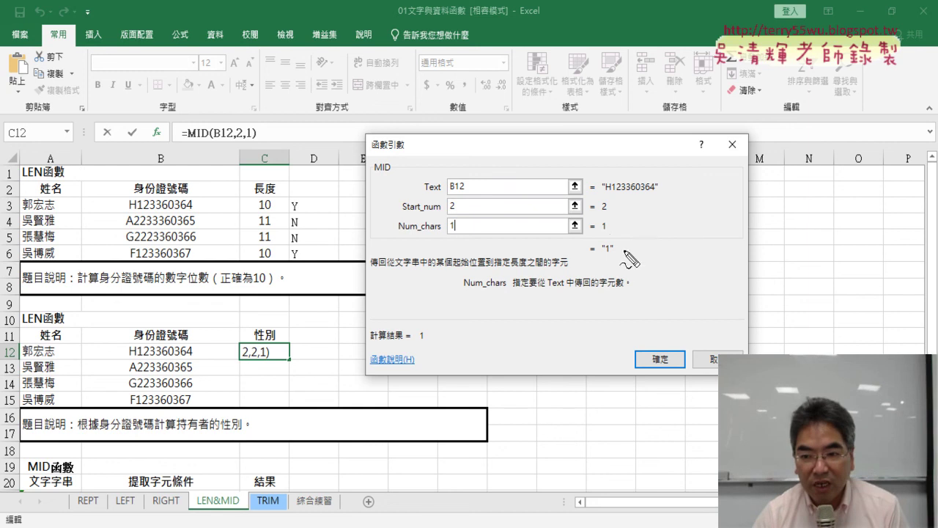
mouse_move(599, 259)
left_mouse_down()
mouse_move(620, 260)
mouse_move(601, 234)
left_mouse_up()
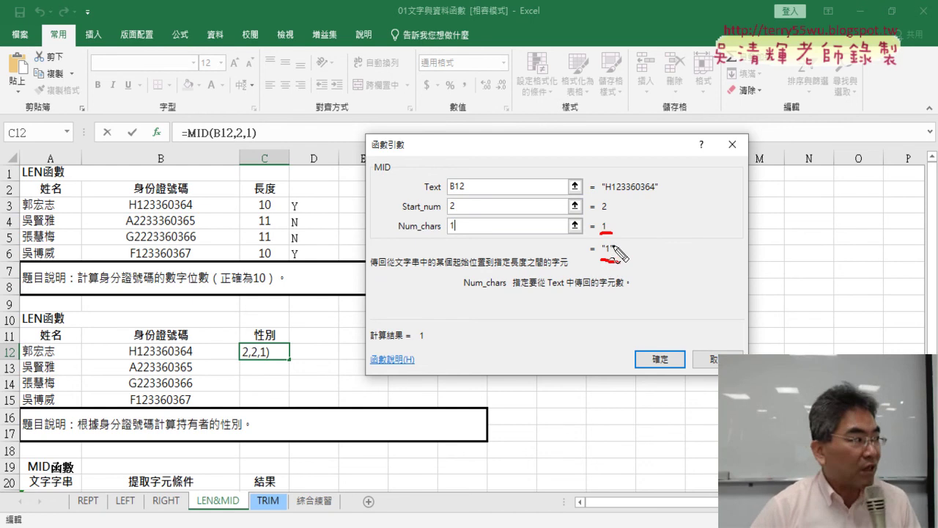
left_click_drag(697, 167, 697, 210)
mouse_move(743, 177)
left_mouse_down()
mouse_move(795, 177)
mouse_move(793, 194)
left_mouse_up()
left_click_drag(826, 142, 843, 217)
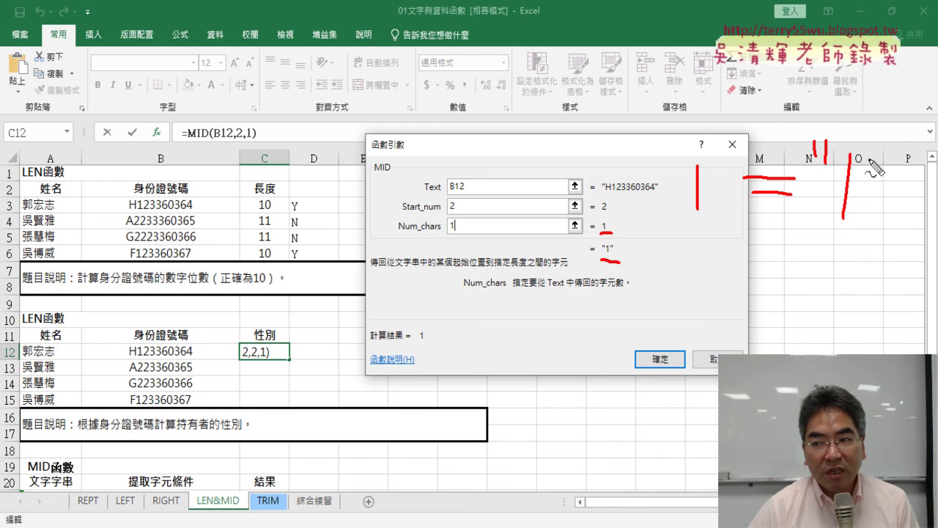
left_click_drag(872, 151, 871, 173)
left_click_drag(885, 146, 883, 176)
left_click_drag(791, 154, 759, 236)
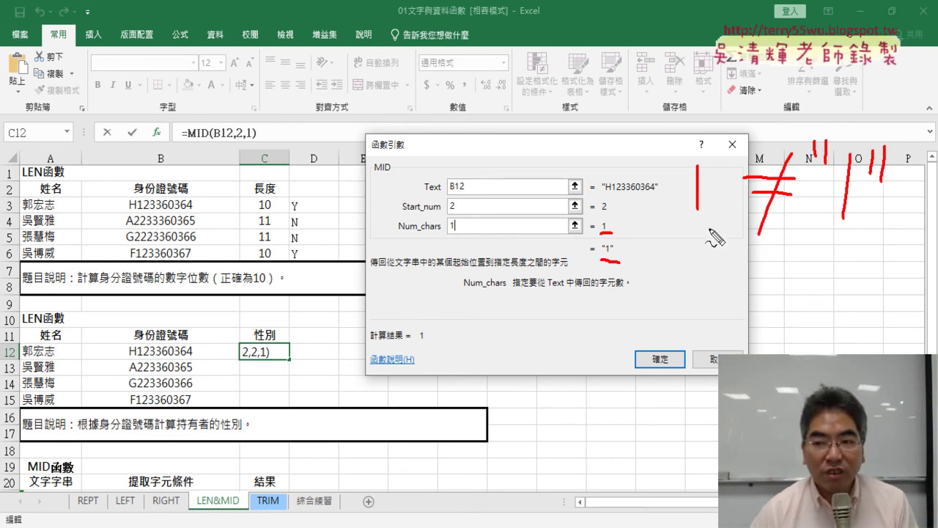
left_click_drag(674, 229, 709, 228)
left_click_drag(880, 228, 829, 228)
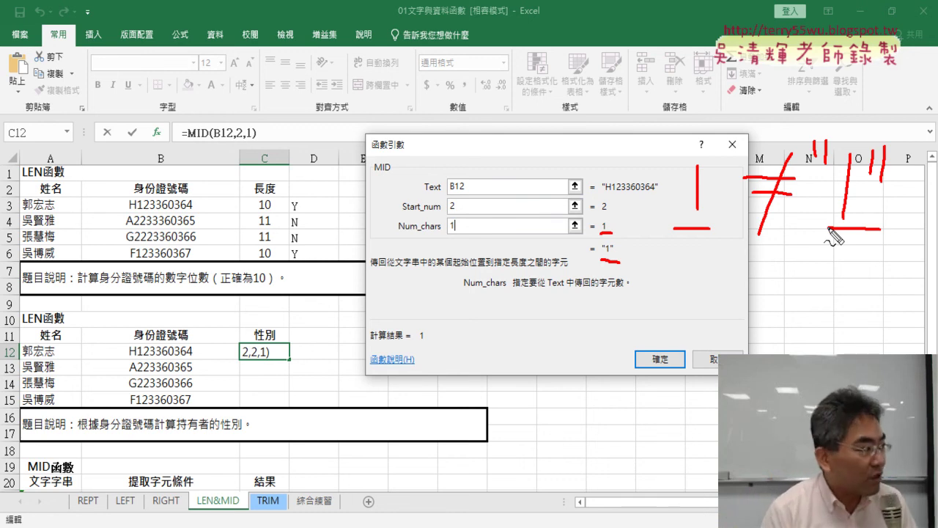
key("Escape")
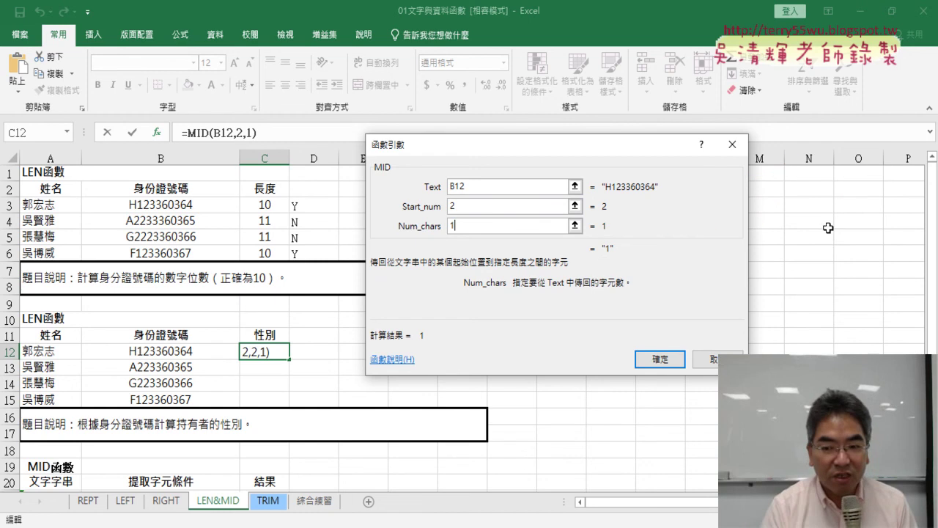
Confirm =MID(B12,2,1), fill it down to C15, then select the MID expression in C12's formula.
left_click(658, 360)
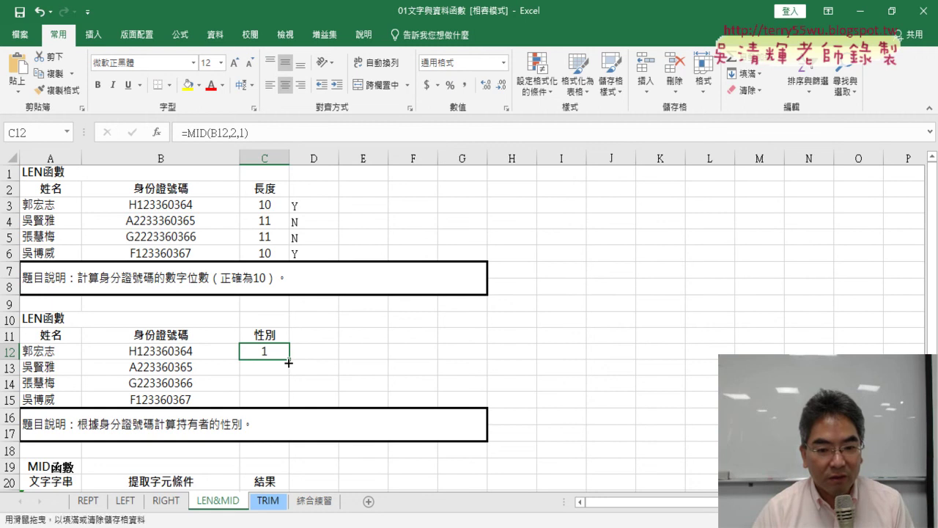
left_click_drag(288, 360, 285, 400)
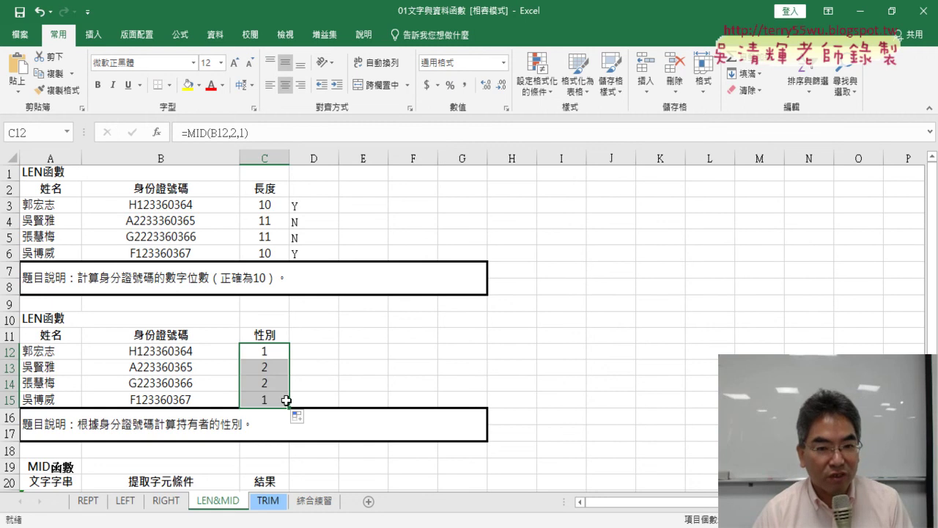
left_click(255, 357)
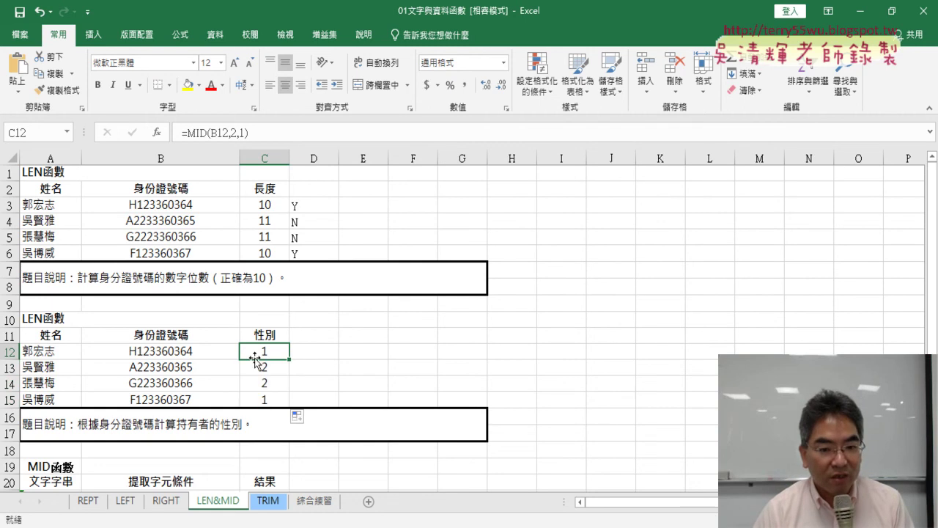
left_click(187, 132)
left_click_drag(223, 133, 256, 132)
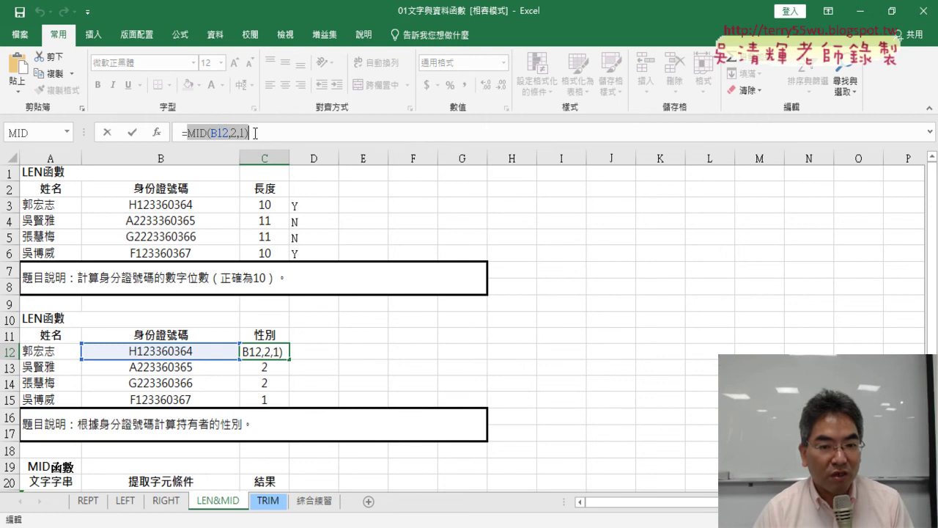
Cut the MID expression from C12's formula and insert the IF function in its place.
right_click(214, 137)
left_click(243, 144)
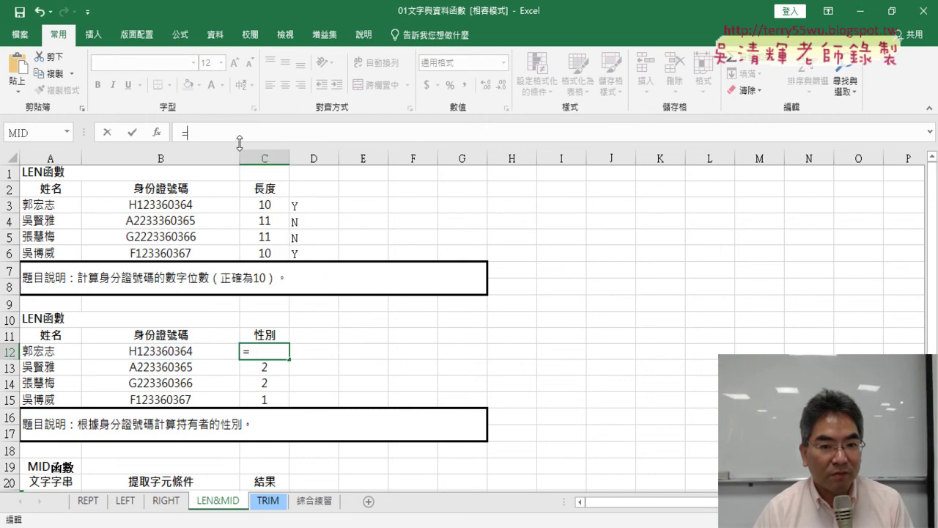
left_click(159, 133)
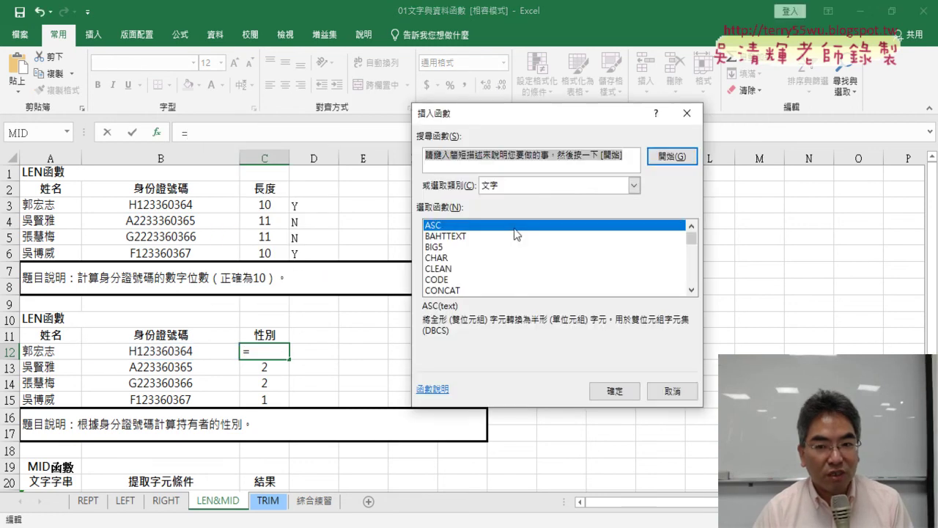
left_click(528, 185)
left_click(515, 302)
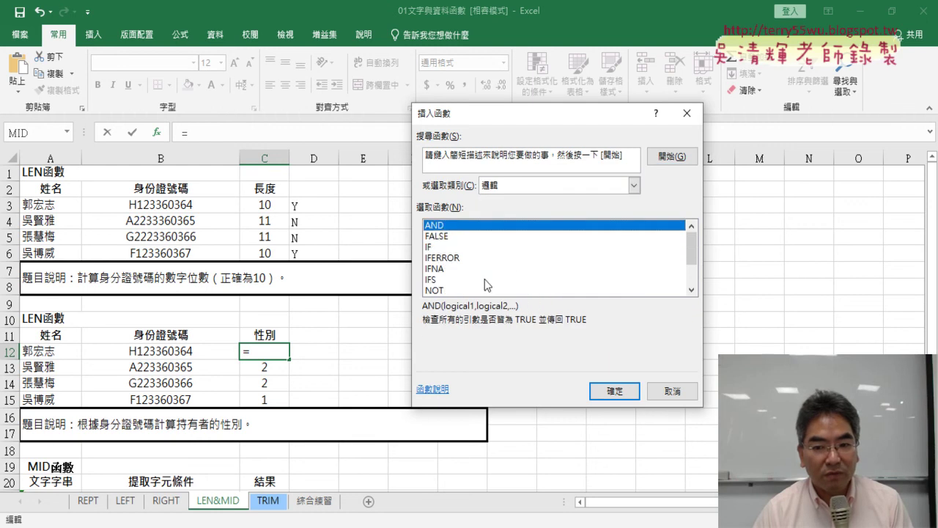
double_click(436, 247)
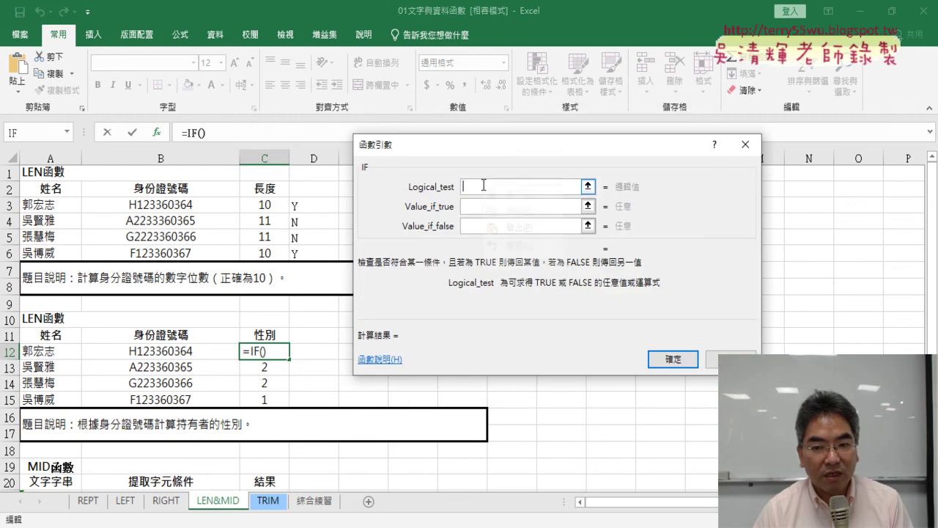
Set the IF test to MID(B12,2,1)=1, returning "男" if true and "女" if false.
left_click(514, 226)
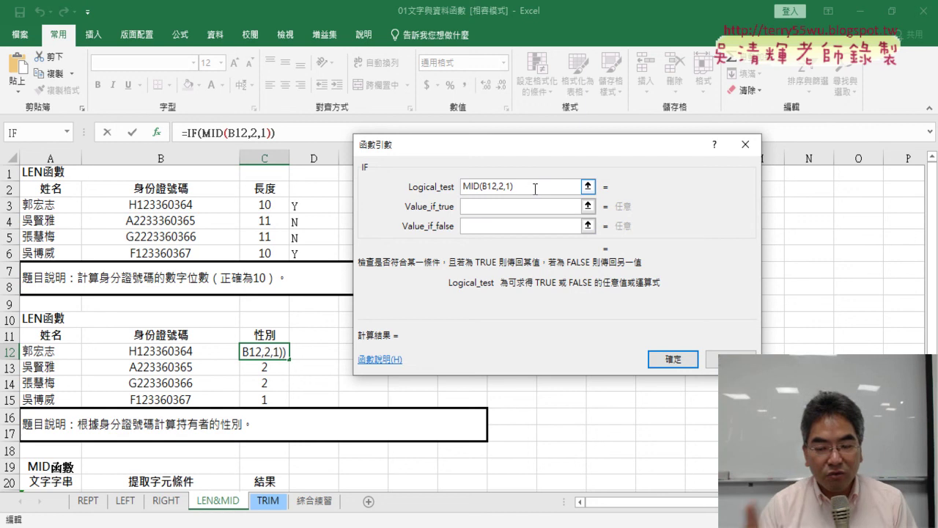
type("=")
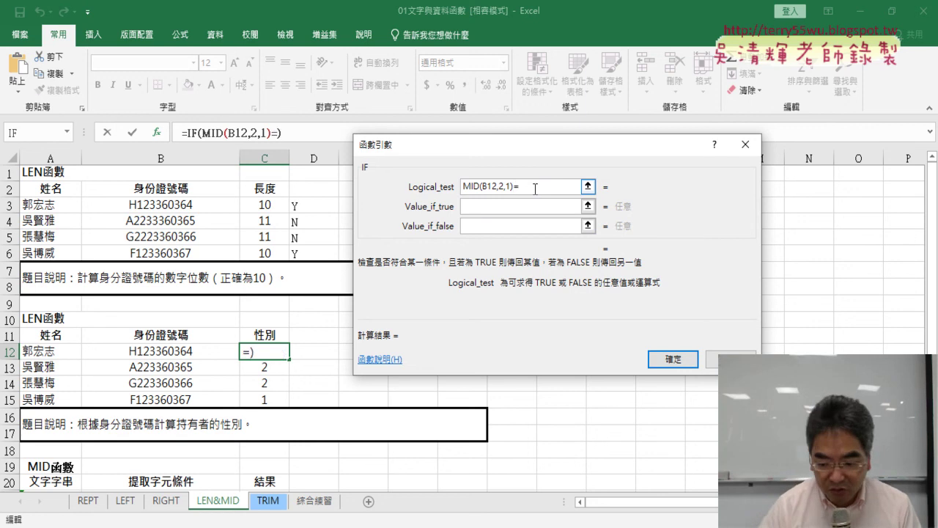
type("1")
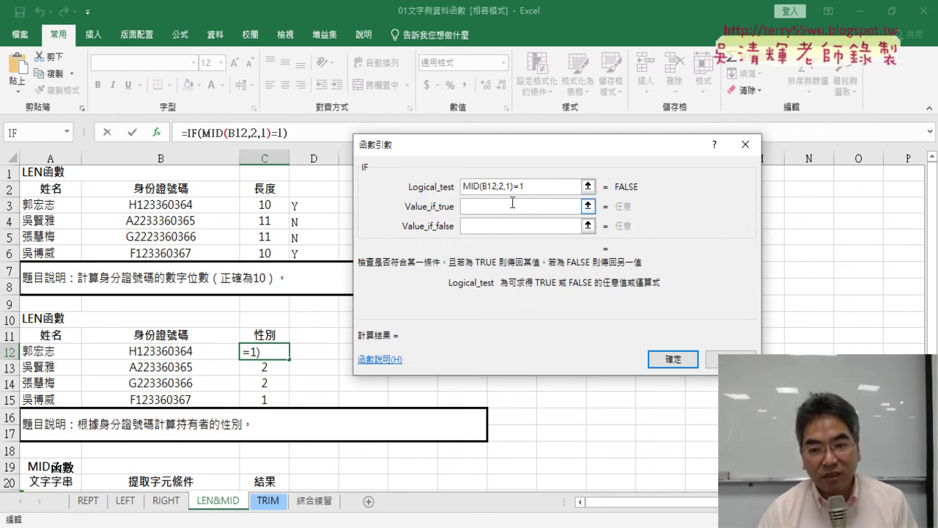
left_click(513, 204)
type("ㄋ")
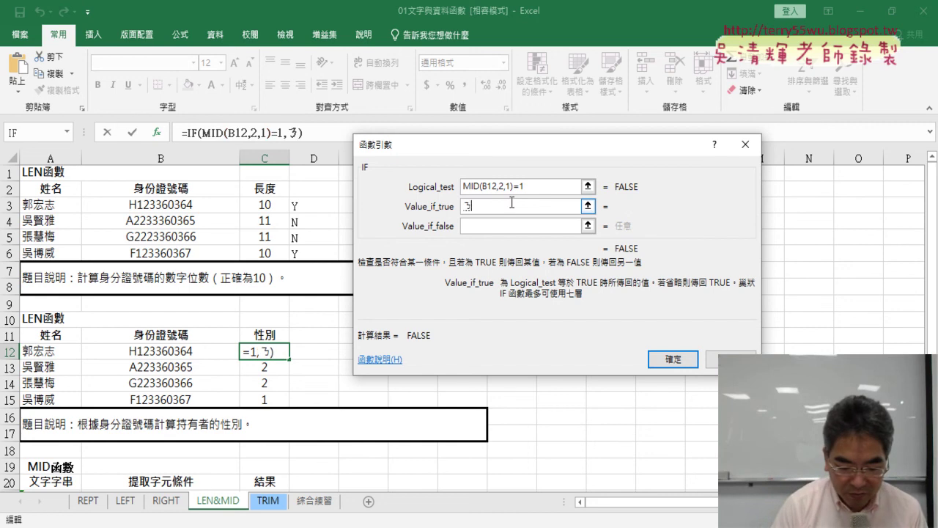
type("ㄢ6")
key("Down")
key("Down")
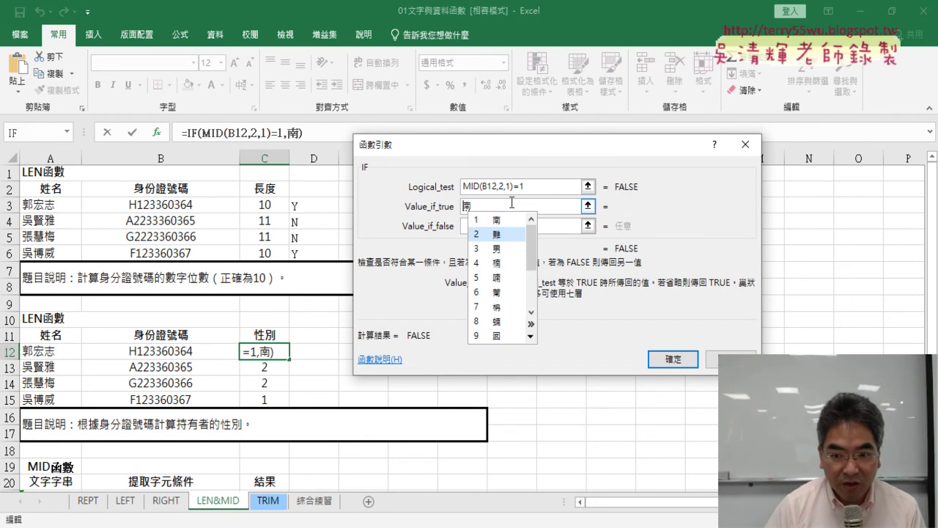
key("Down")
key("Return")
key("Tab")
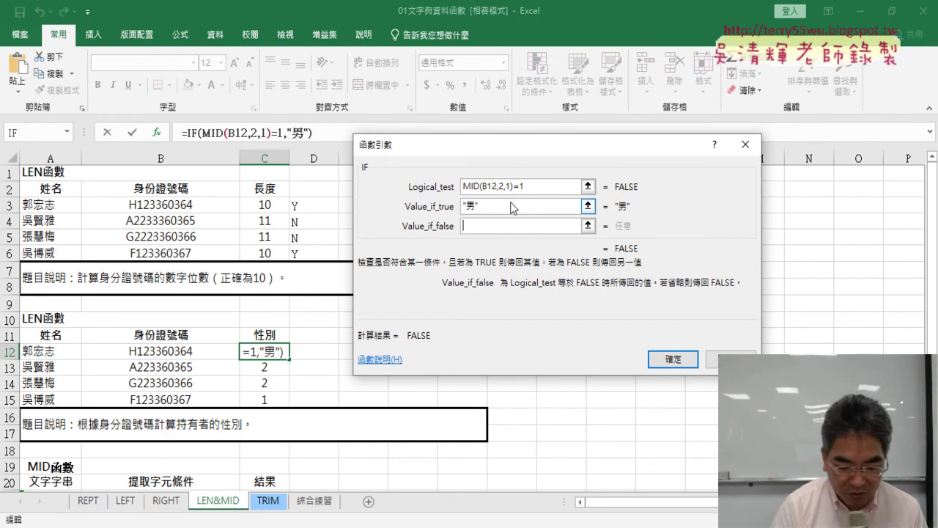
type("ㄋㄩˇ")
left_click(512, 204)
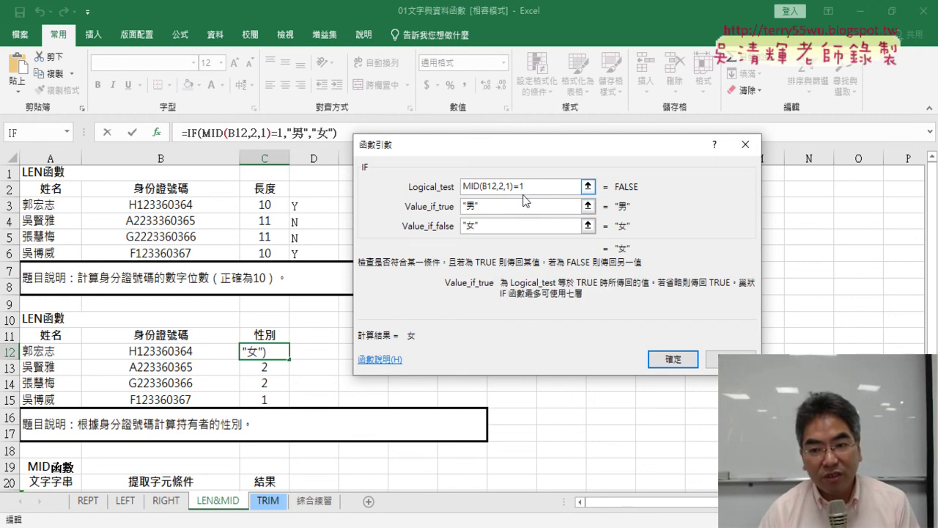
Commit the IF formula and fill it down C12:C15, where every row shows 女.
left_click(673, 360)
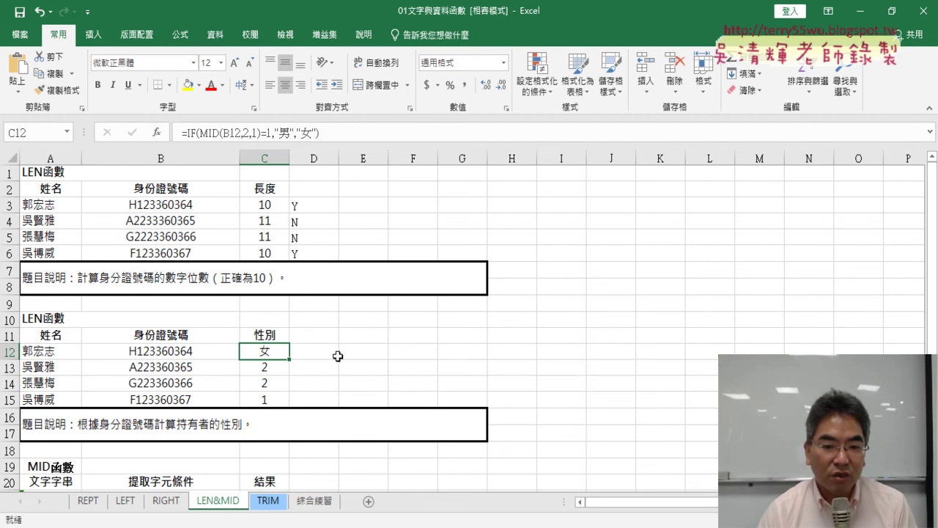
left_click_drag(292, 360, 292, 405)
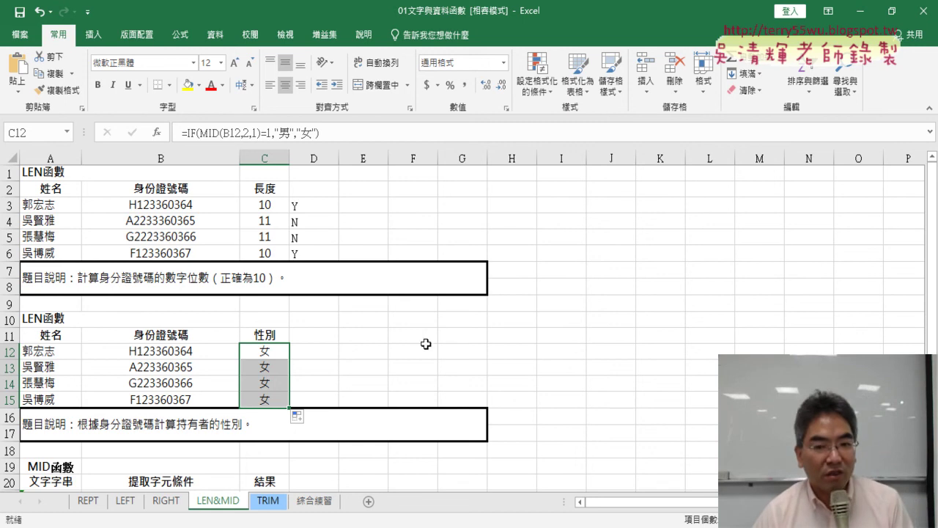
left_click(258, 351)
Reopen C12's IF arguments and sketch why the 1 must be compared as quoted text.
left_click(192, 133)
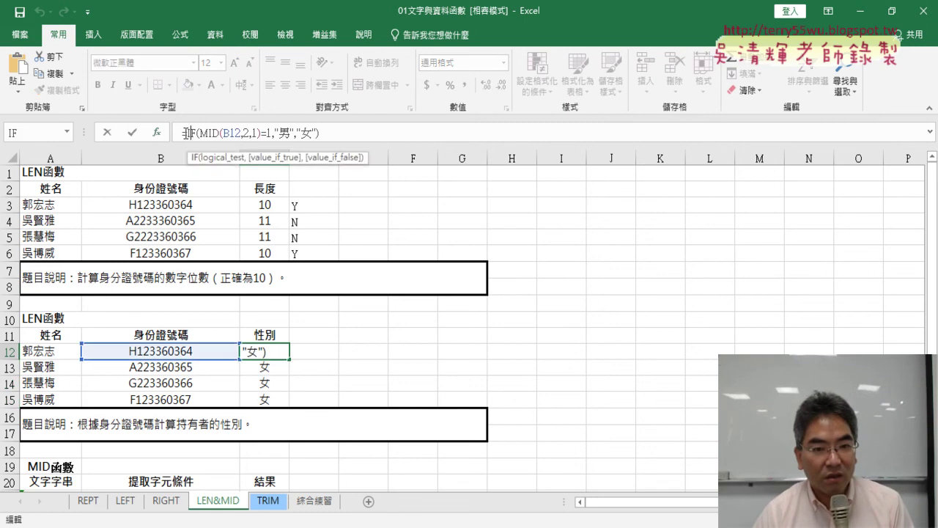
left_click(156, 133)
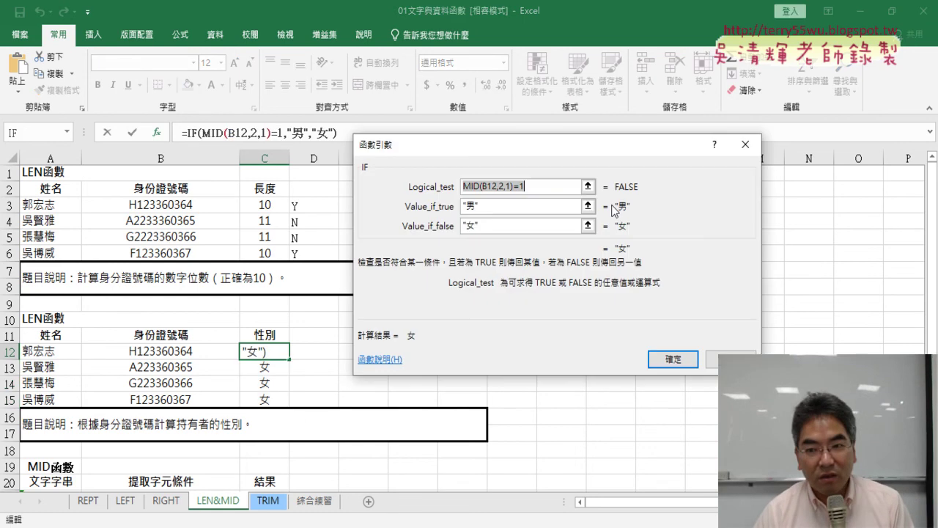
left_click(549, 188)
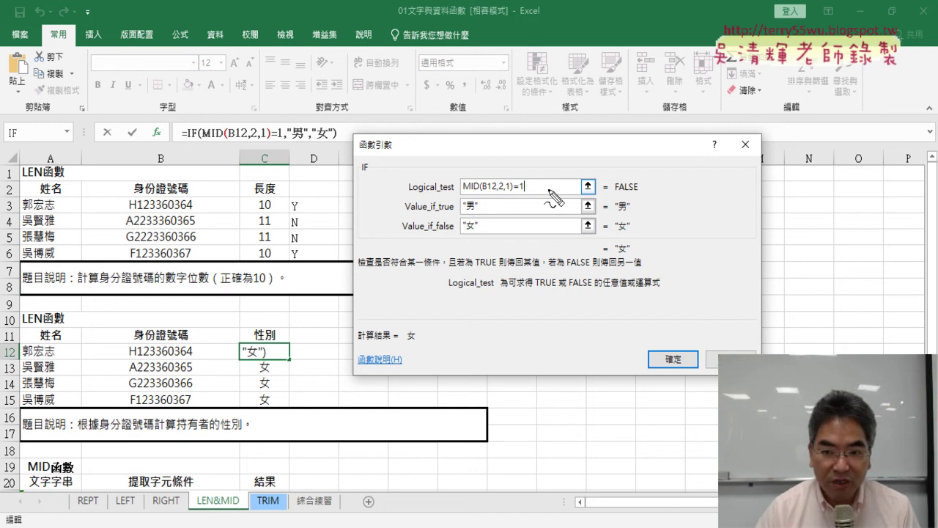
left_click_drag(513, 197, 462, 195)
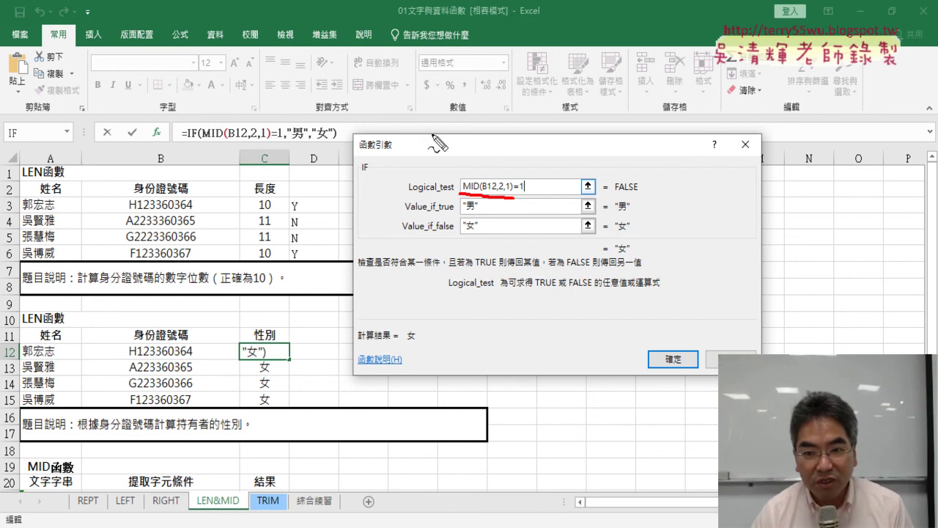
left_click_drag(435, 129, 449, 169)
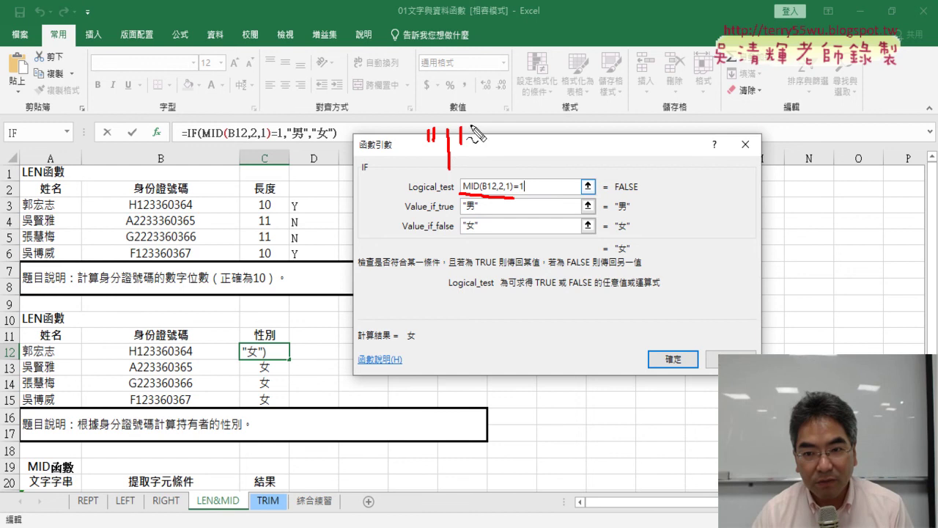
mouse_move(470, 126)
left_mouse_down()
mouse_move(470, 141)
mouse_move(515, 151)
left_mouse_up()
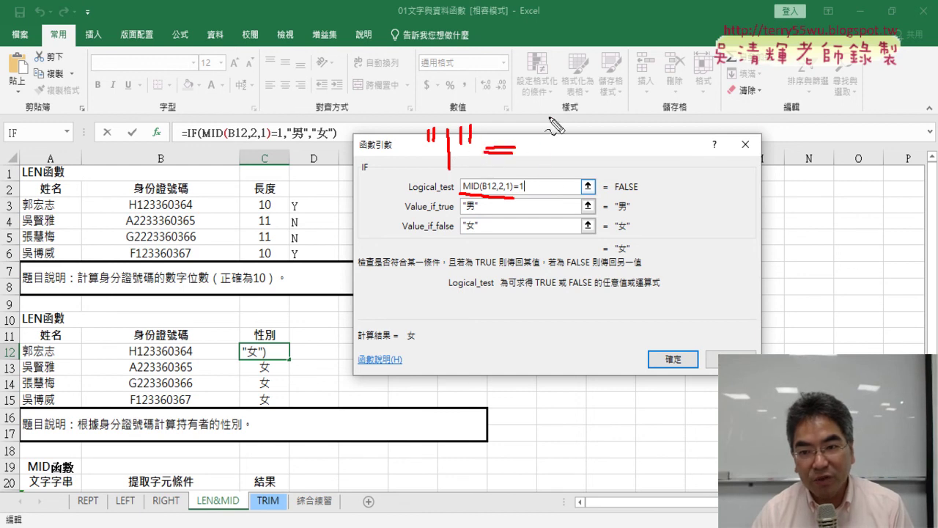
left_click_drag(549, 118, 544, 177)
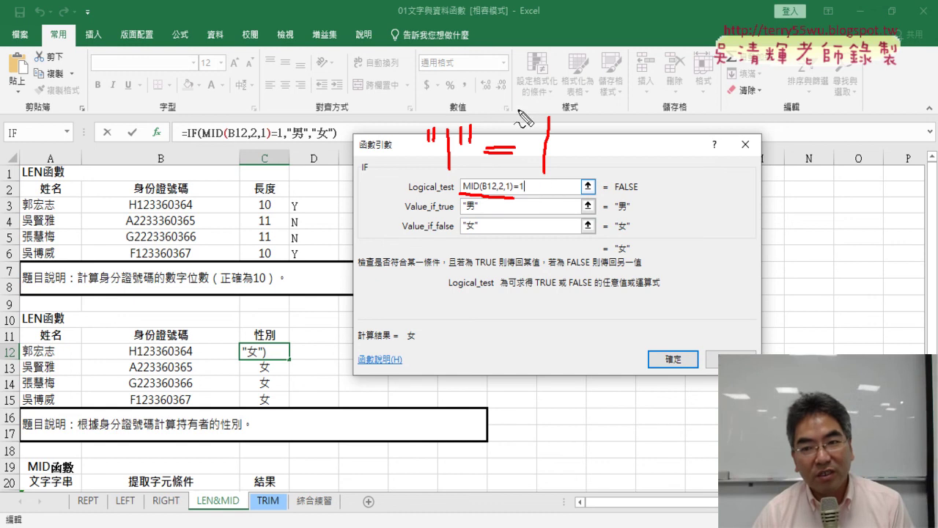
mouse_move(520, 101)
left_mouse_down()
mouse_move(519, 116)
mouse_move(529, 115)
left_mouse_up()
left_click_drag(579, 93, 576, 110)
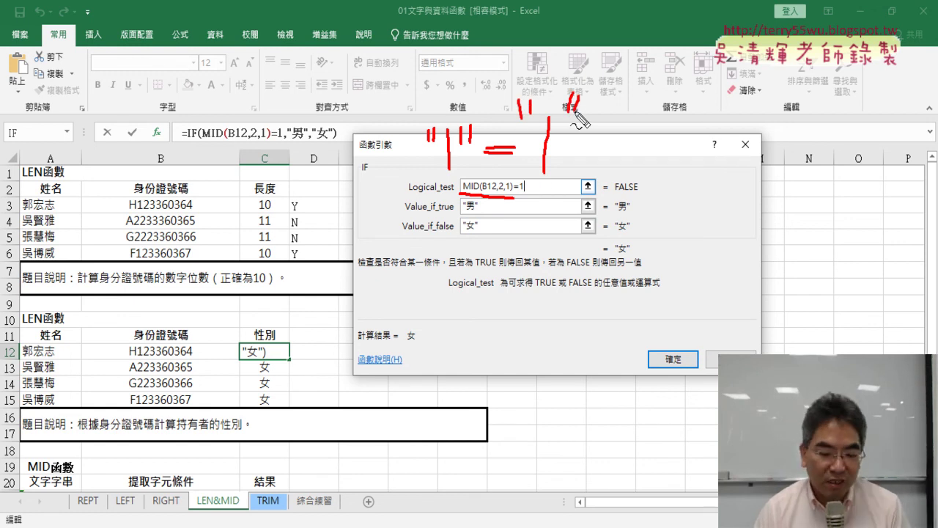
key("Escape")
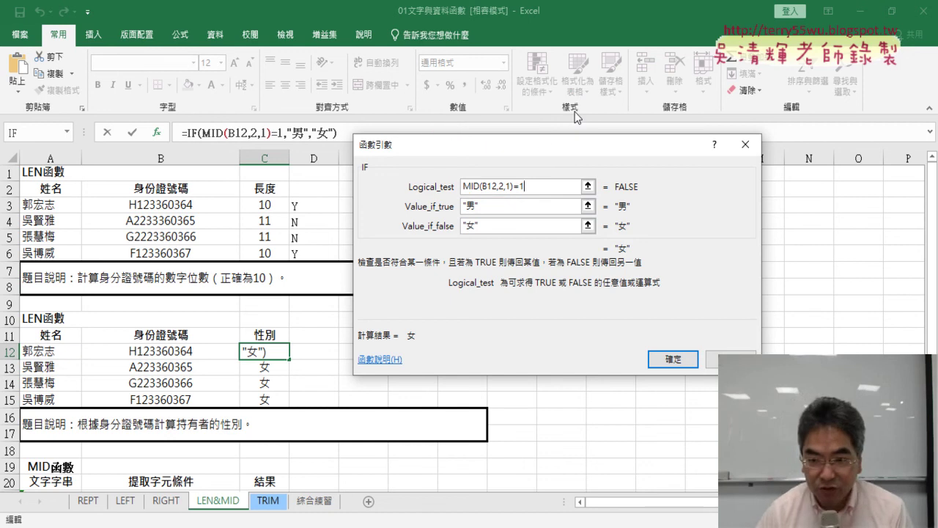
Change the test to MID(B12,2,1)="1" and fill down so C12:C15 read 男, 女, 女, 男.
key("BackSpace")
type("\"1")
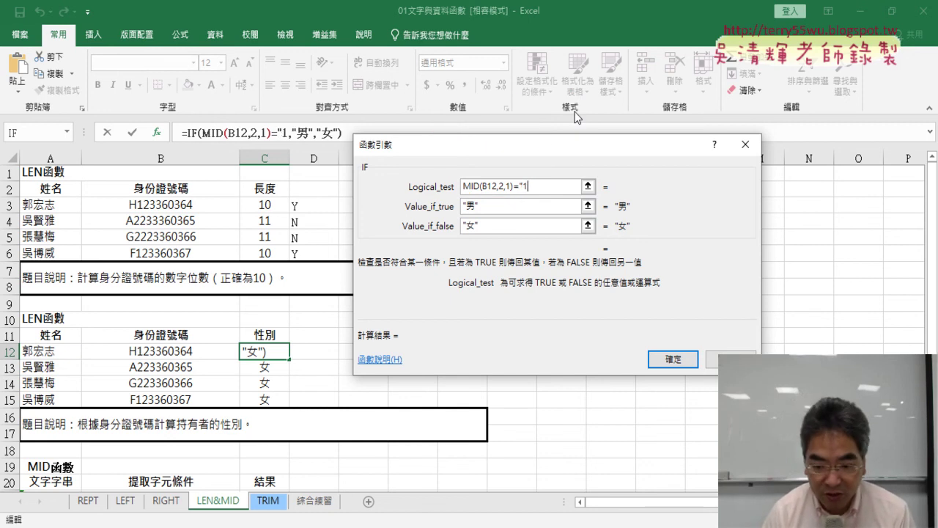
type("\"")
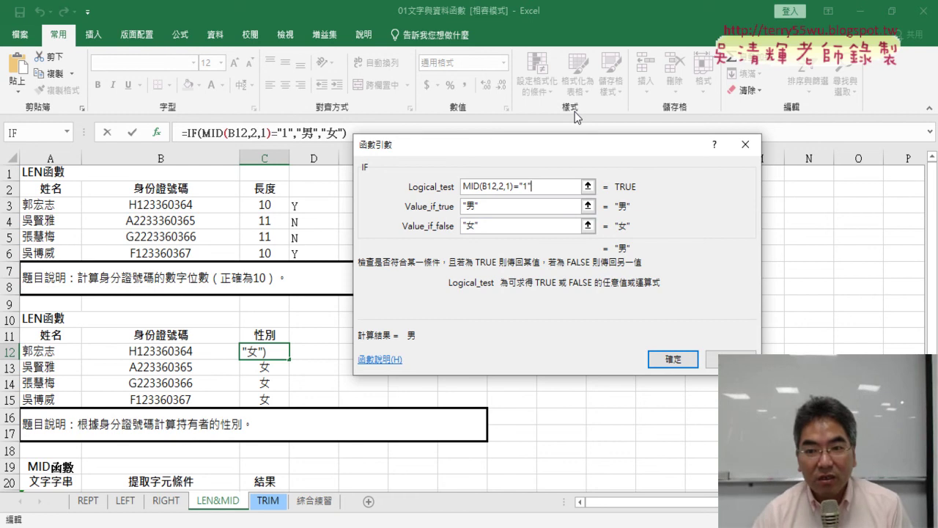
left_click_drag(519, 187, 543, 187)
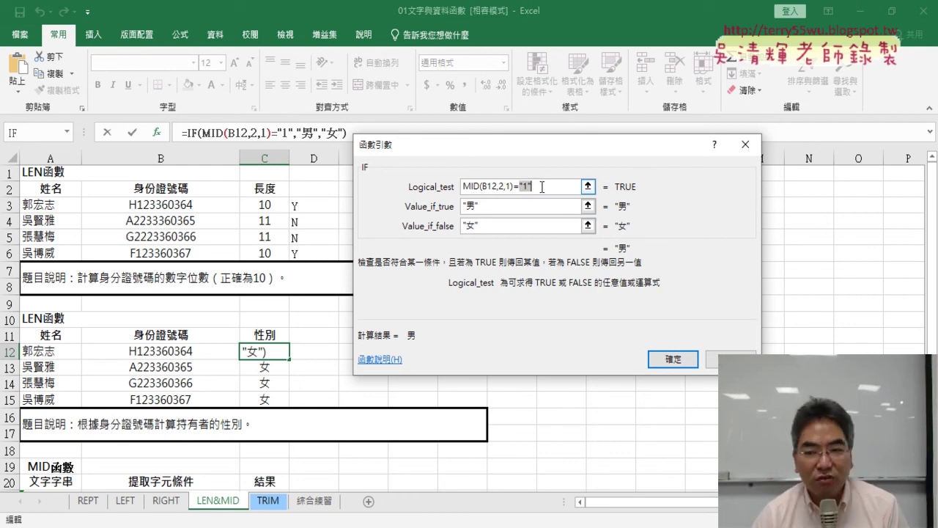
left_click(675, 361)
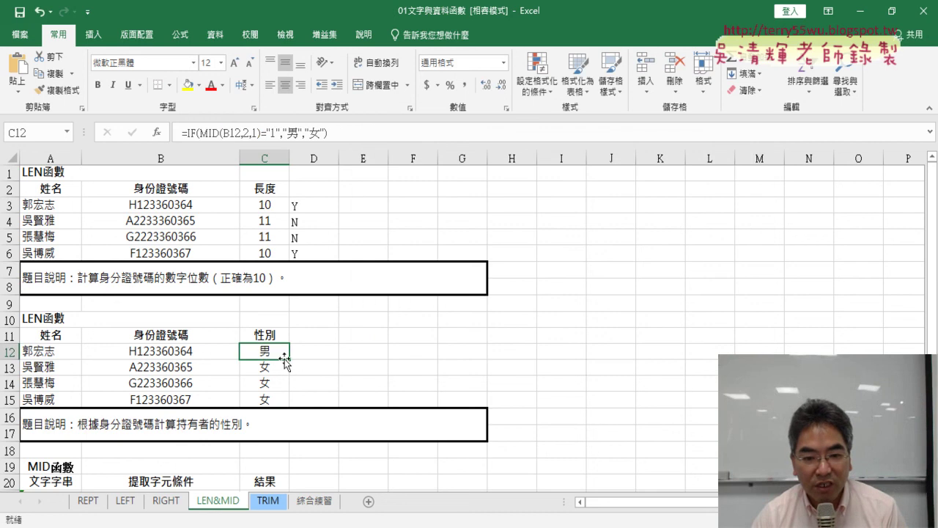
double_click(291, 359)
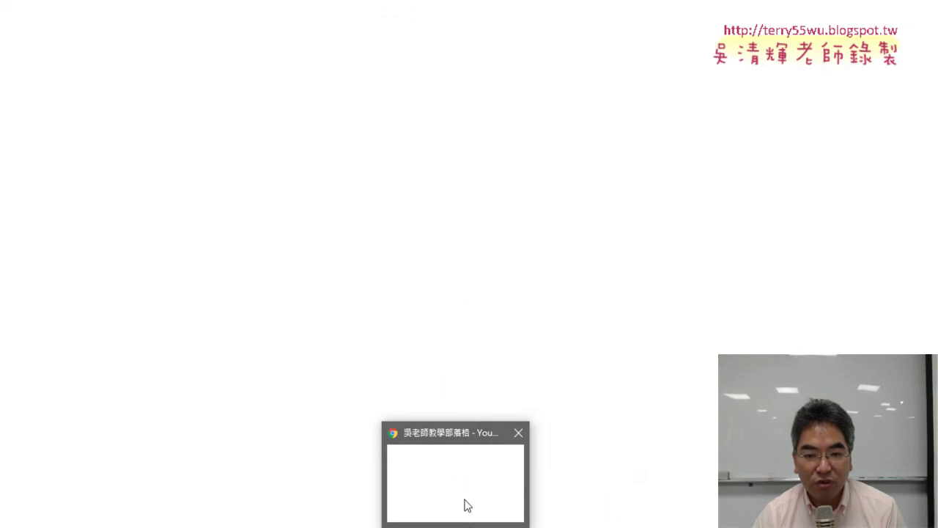
In Chrome's Google Drive, open 東吳EXCEL高階函數與VBA設計2020.pdf from the 02_講義 folder.
left_click(464, 505)
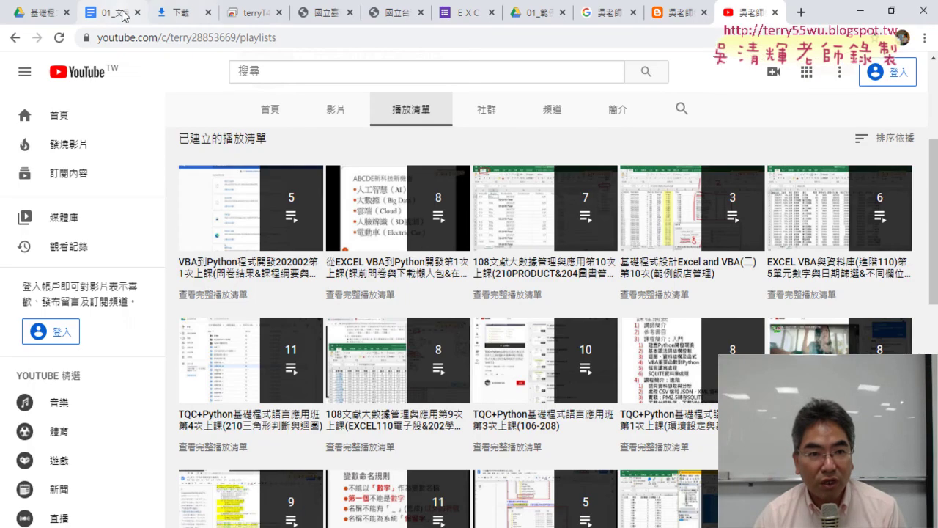
left_click(33, 16)
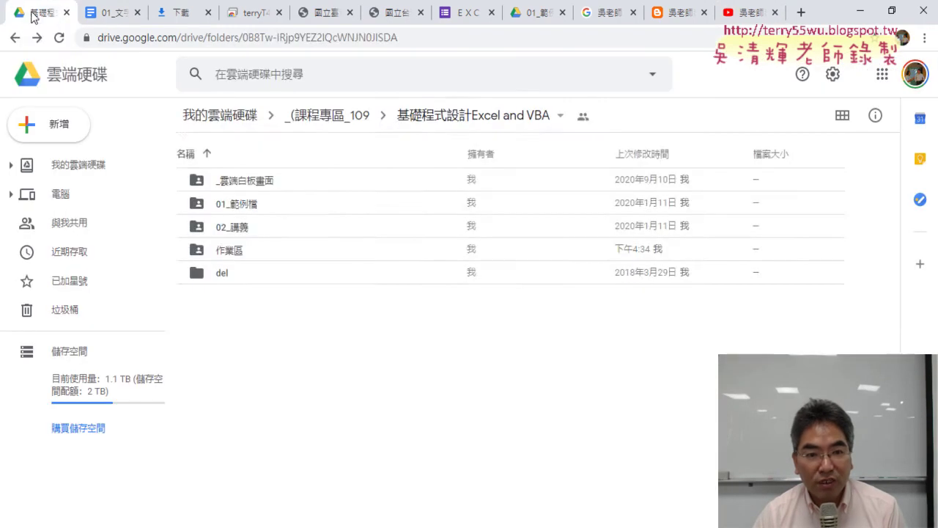
double_click(232, 236)
double_click(255, 212)
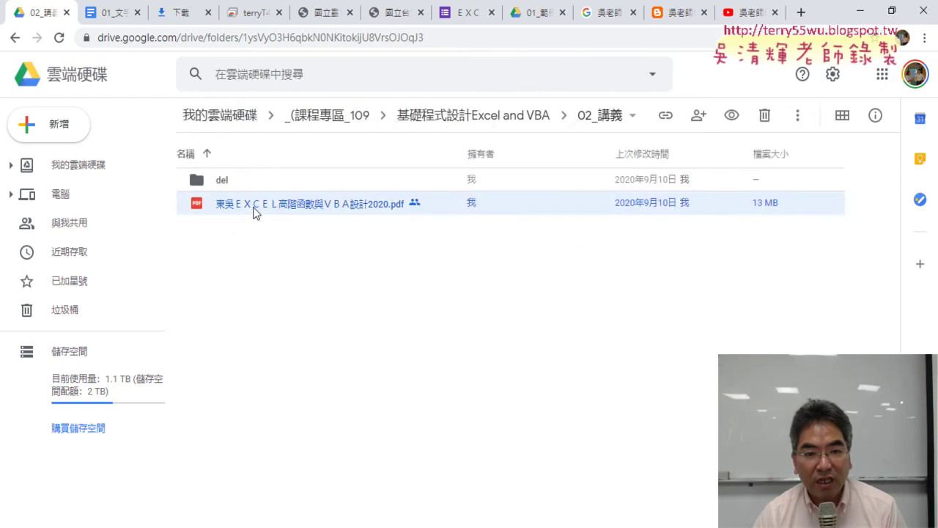
Scroll the PDF preview down to page 15 with the LEN and MID examples.
scroll(359, 349, "down", 5)
scroll(359, 350, "down", 5)
scroll(359, 349, "down", 5)
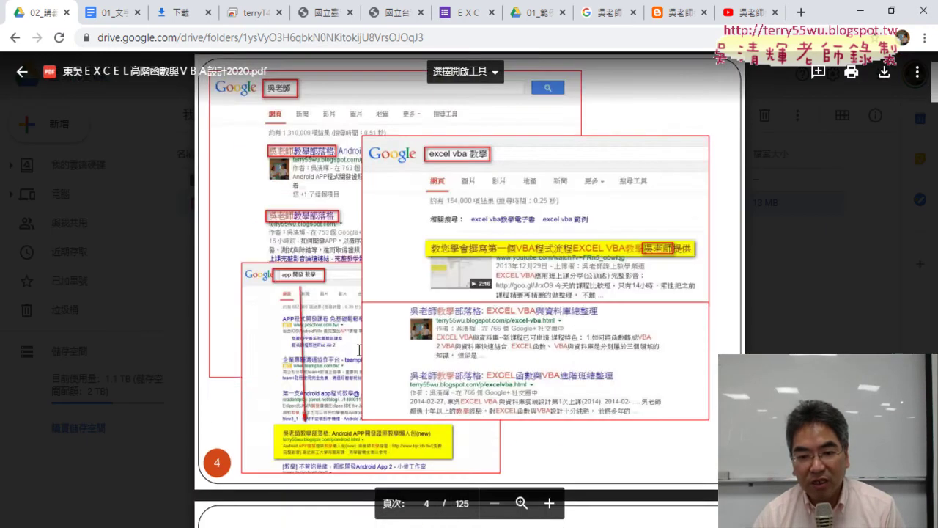
scroll(359, 349, "down", 5)
scroll(359, 350, "down", 5)
scroll(359, 350, "down", 5)
scroll(359, 350, "down", 5)
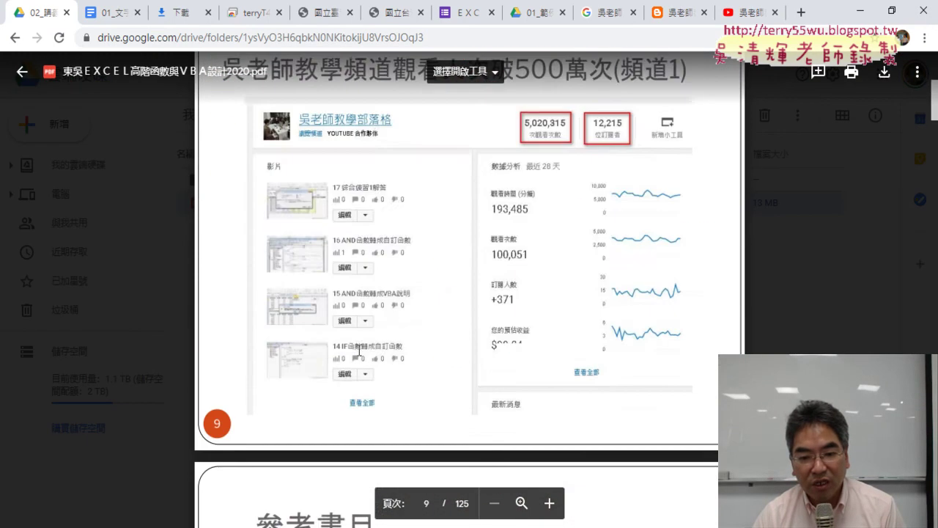
scroll(359, 350, "down", 5)
scroll(360, 350, "down", 5)
scroll(359, 349, "down", 5)
scroll(359, 350, "down", 5)
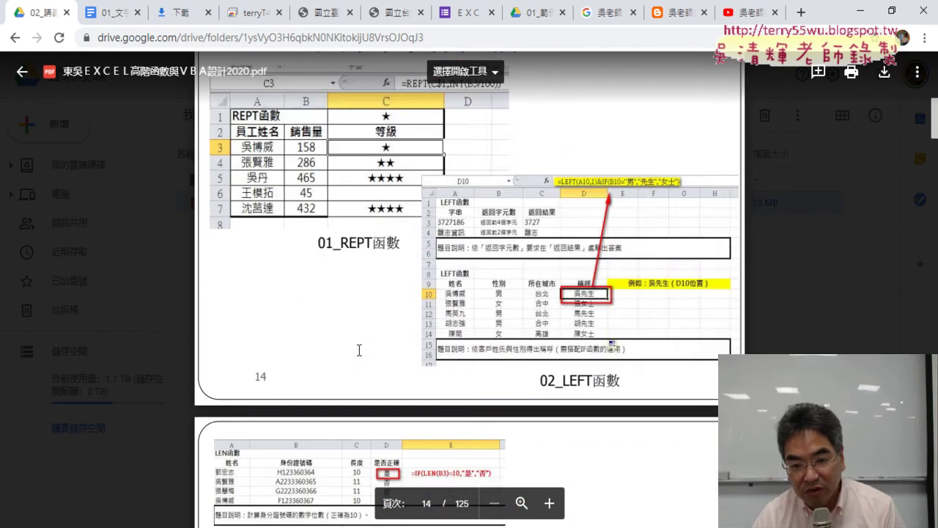
scroll(359, 349, "down", 4)
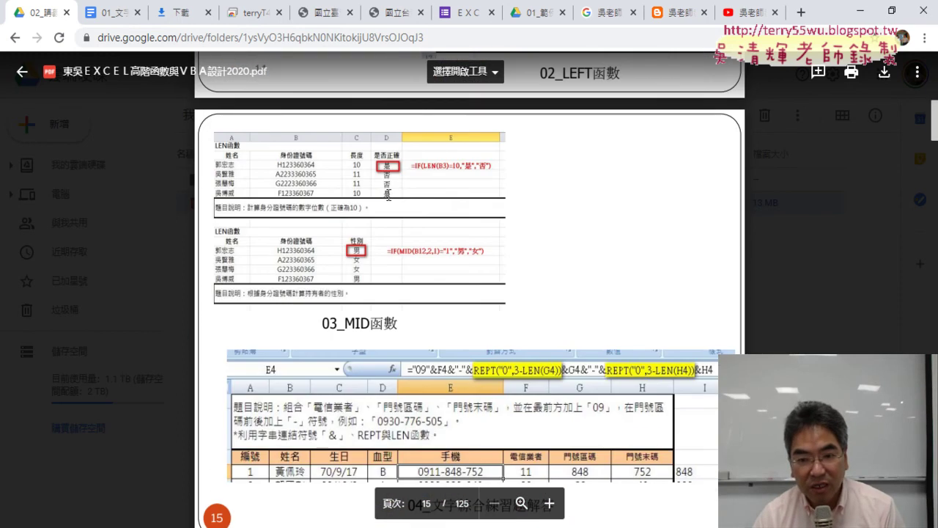